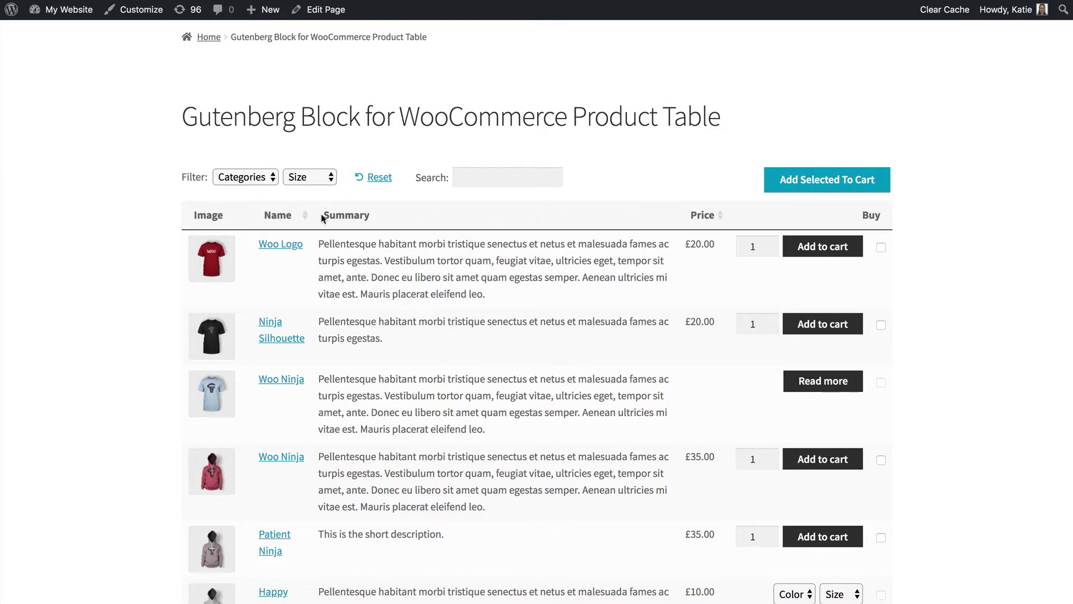
Try the category and size filter lists and the search box without applying a filter.
{"action": "left_click", "coordinate": [259, 179]}
{"action": "left_click", "coordinate": [256, 179]}
{"action": "left_click", "coordinate": [309, 178]}
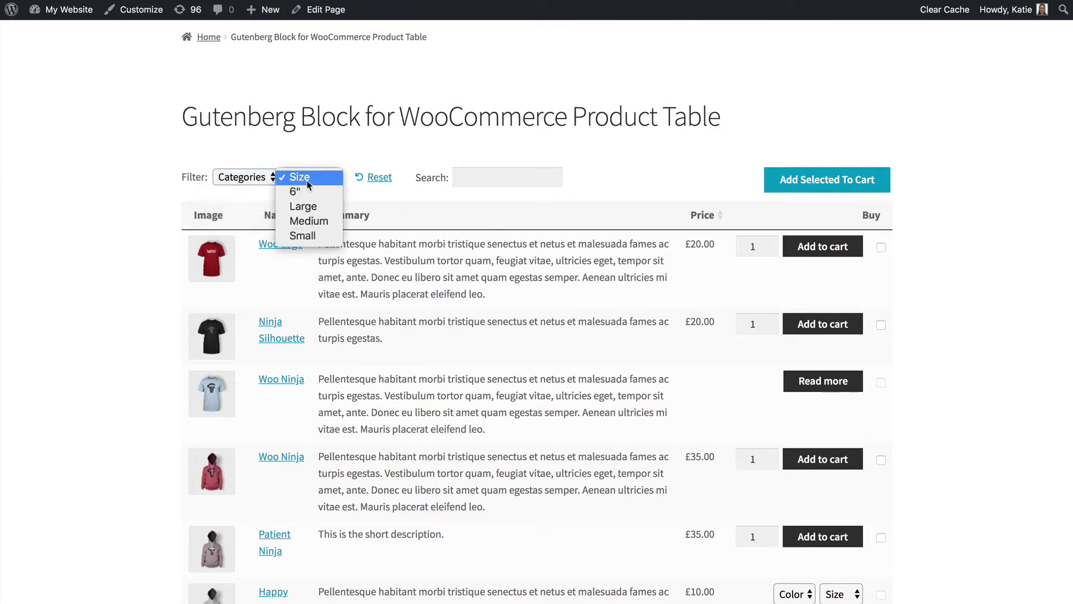
{"action": "left_click", "coordinate": [308, 178]}
{"action": "left_click", "coordinate": [478, 180]}
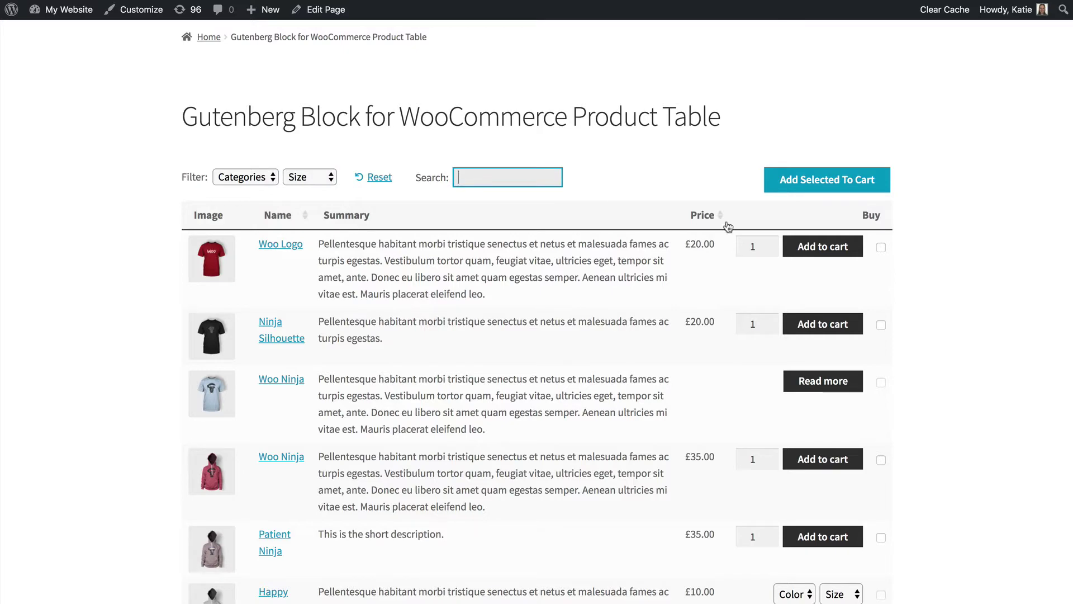
Tick the Buy boxes for Woo Logo and Ninja Silhouette.
{"action": "left_click", "coordinate": [881, 247]}
{"action": "left_click", "coordinate": [881, 324]}
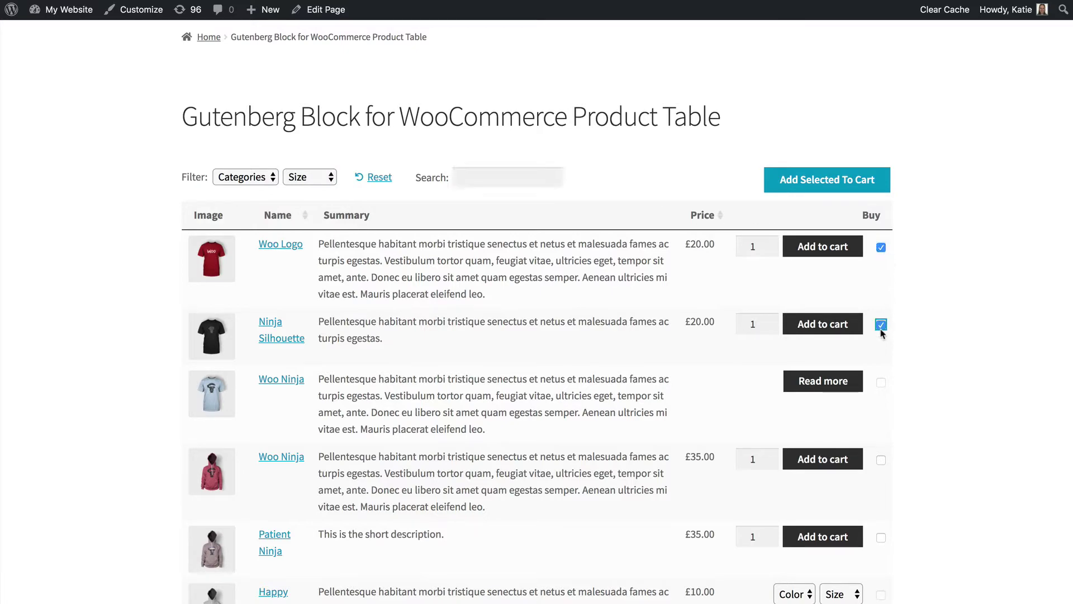
{"action": "scroll", "coordinate": [885, 263], "scroll_direction": "down", "scroll_amount": 3}
Set Happy Ninja to colour Black and size 6", then tick its Buy box.
{"action": "left_click", "coordinate": [793, 419]}
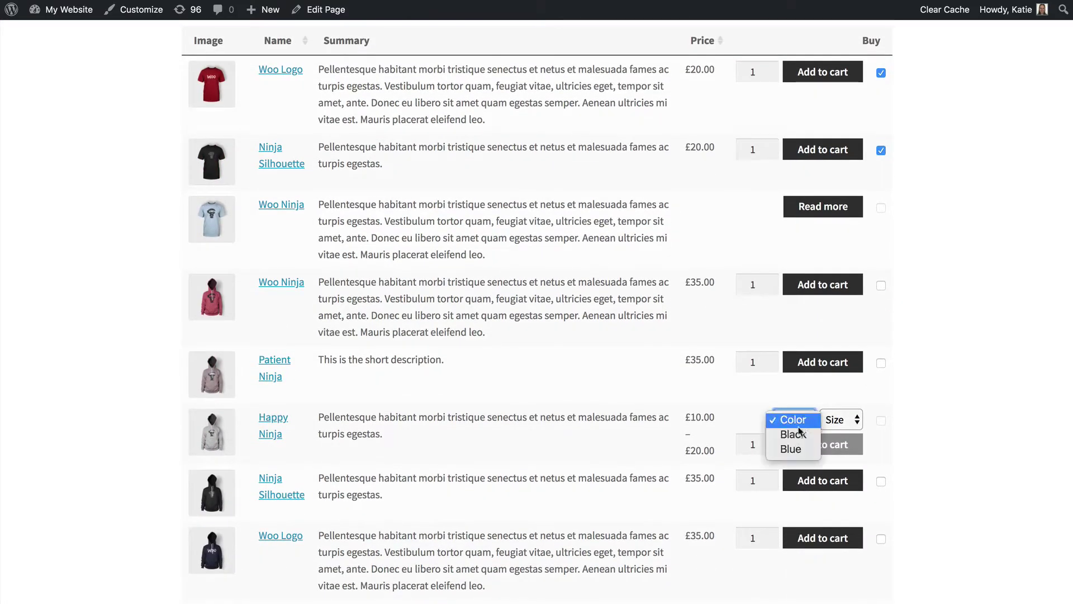
{"action": "left_click", "coordinate": [798, 434]}
{"action": "left_click", "coordinate": [841, 419]}
{"action": "left_click", "coordinate": [838, 441]}
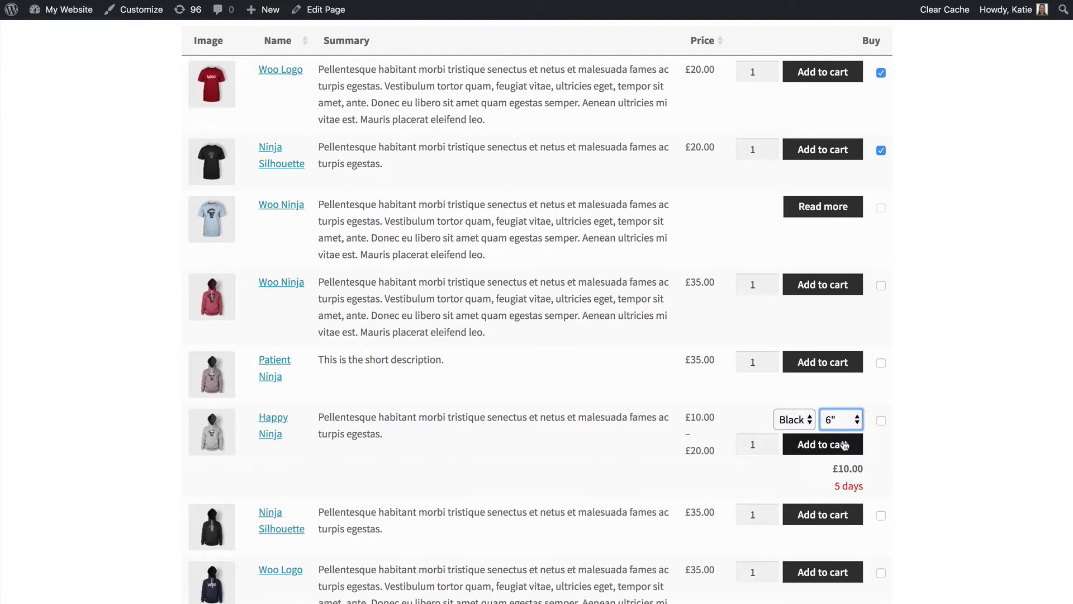
{"action": "left_click", "coordinate": [881, 422]}
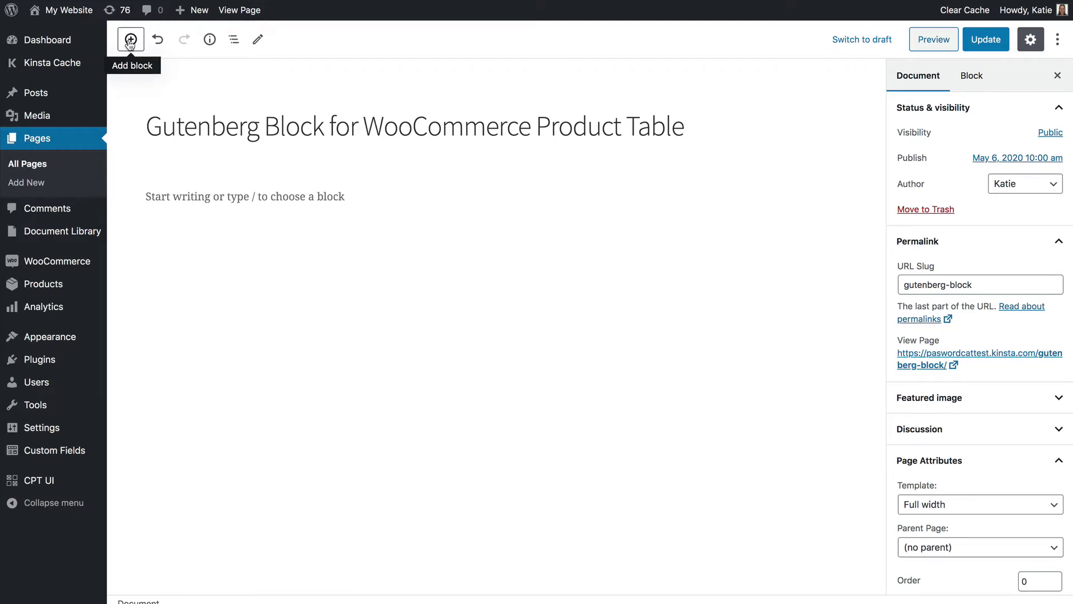
Browse the WooCommerce blocks in the block inserter, then search for 'product'.
{"action": "left_click", "coordinate": [130, 40]}
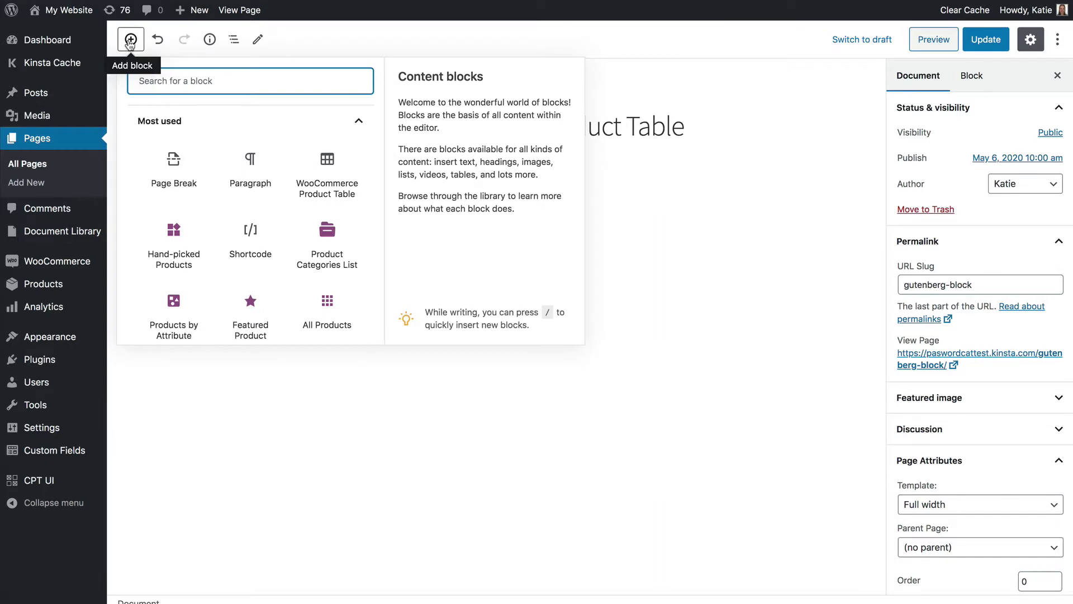
{"action": "scroll", "coordinate": [307, 235], "scroll_direction": "down", "scroll_amount": 5}
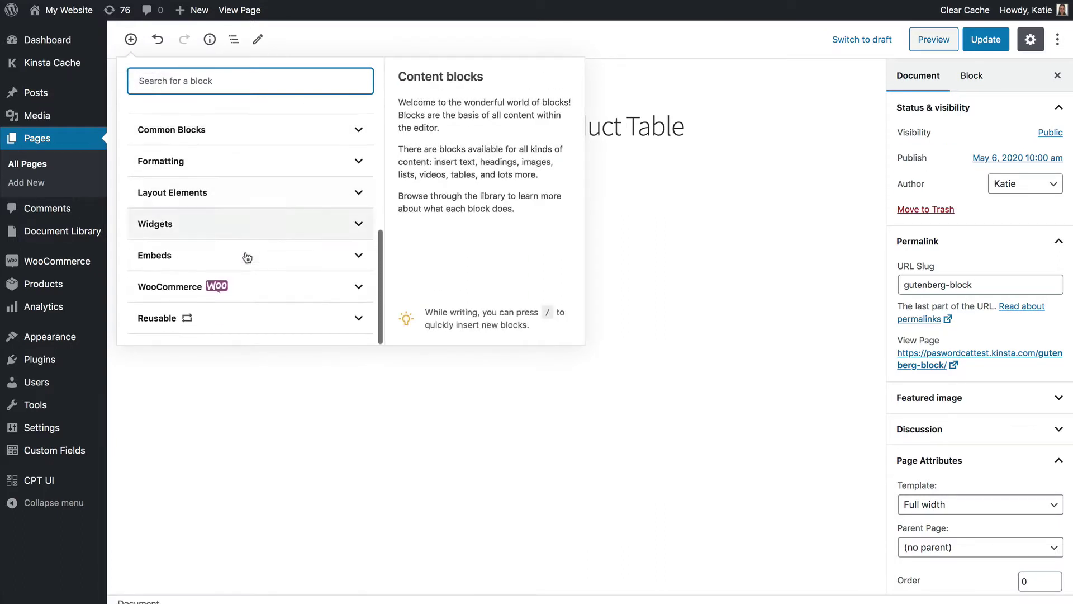
{"action": "left_click", "coordinate": [187, 290]}
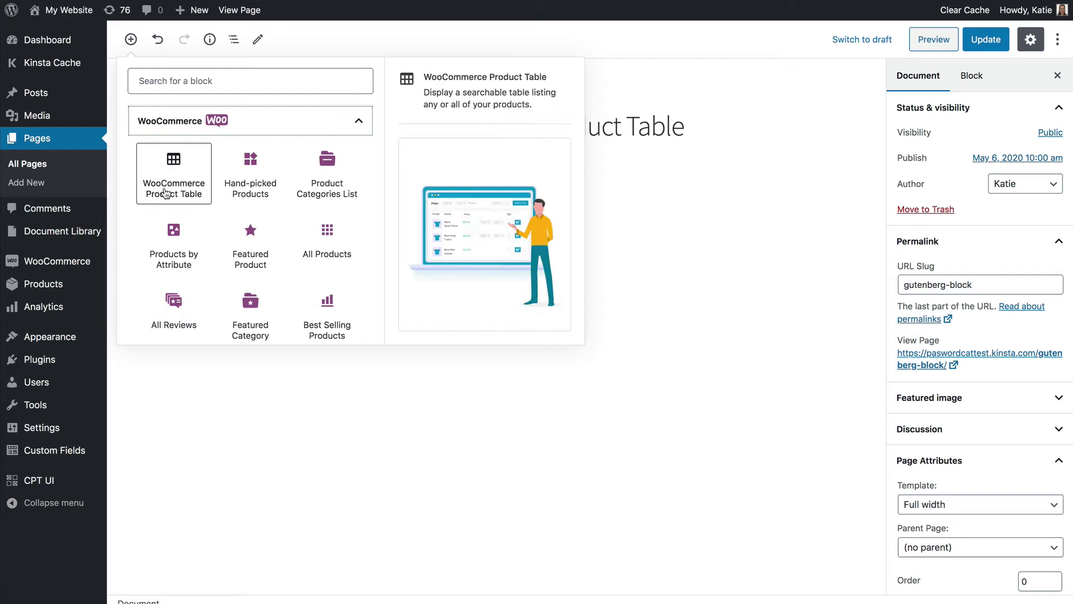
{"action": "left_click", "coordinate": [154, 82]}
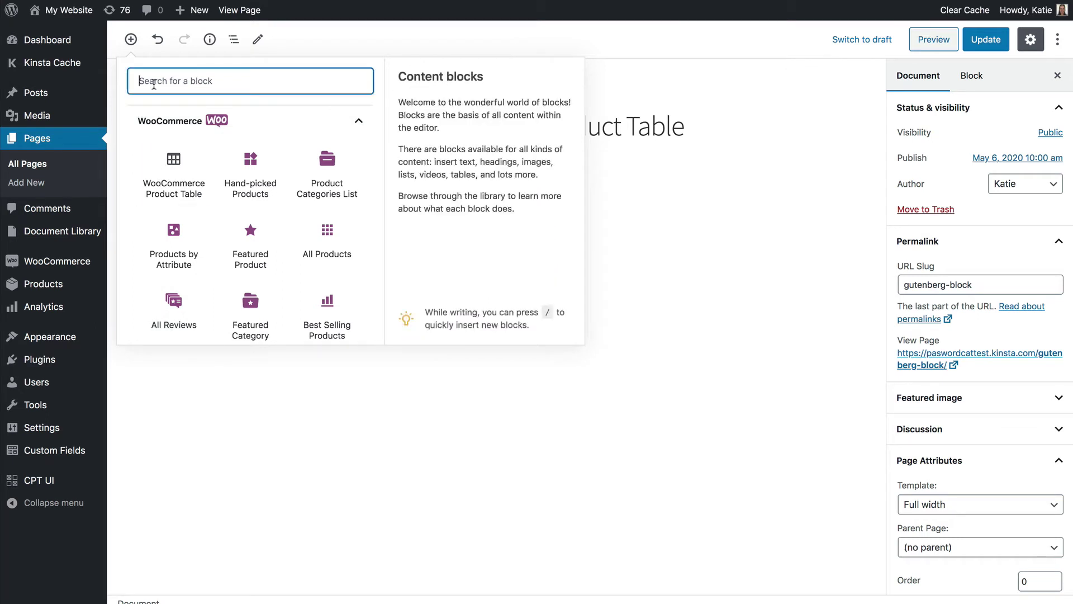
{"action": "type", "text": "product"}
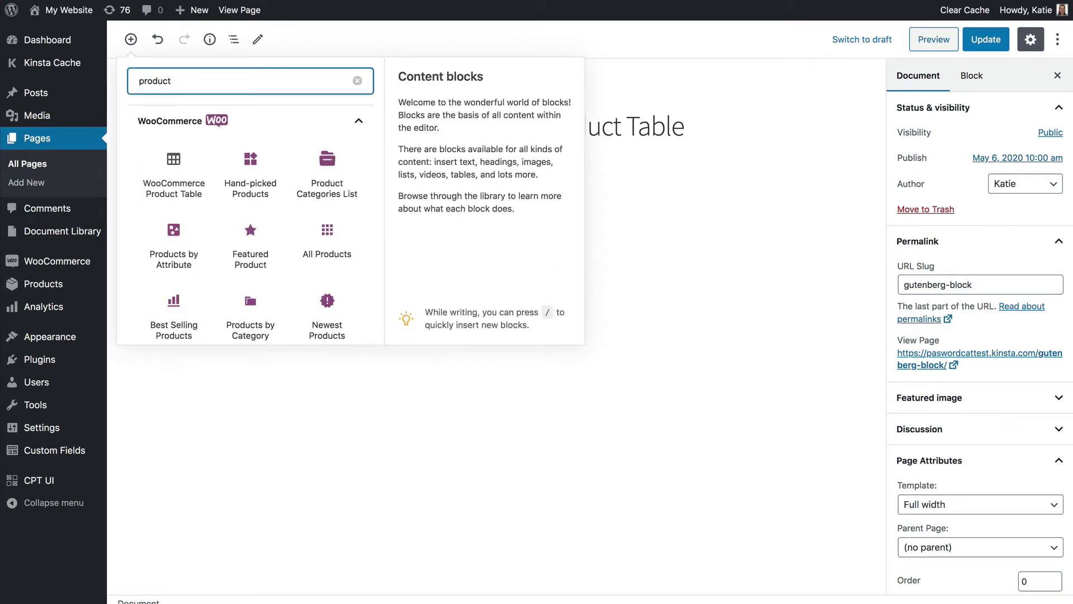
Insert the WooCommerce Product Table block and type 'Introductory sentence' in a paragraph above it.
{"action": "left_click", "coordinate": [167, 185]}
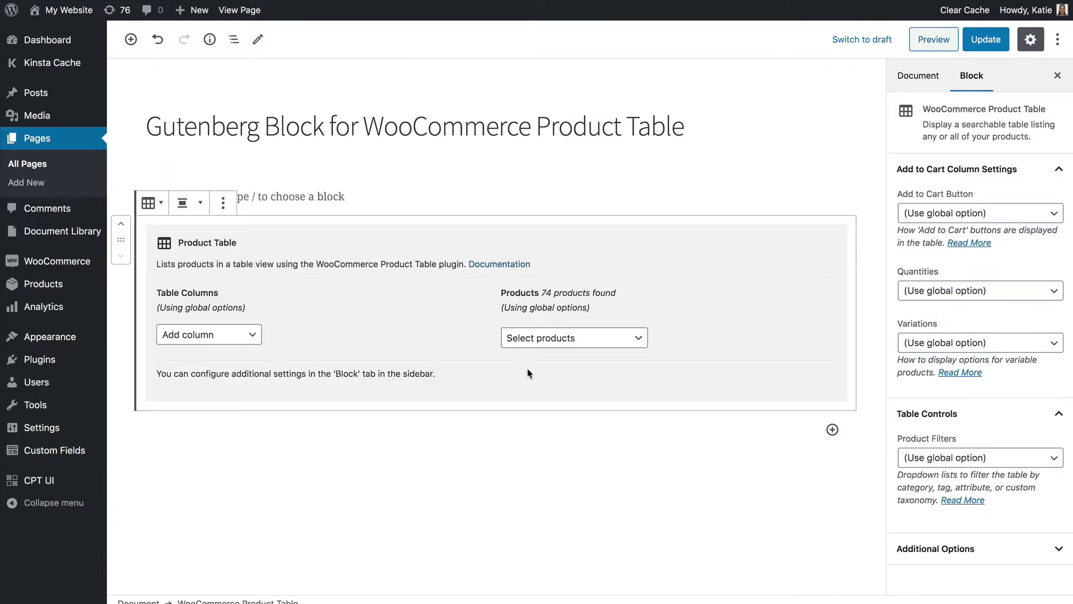
{"action": "scroll", "coordinate": [529, 373], "scroll_direction": "down", "scroll_amount": 1}
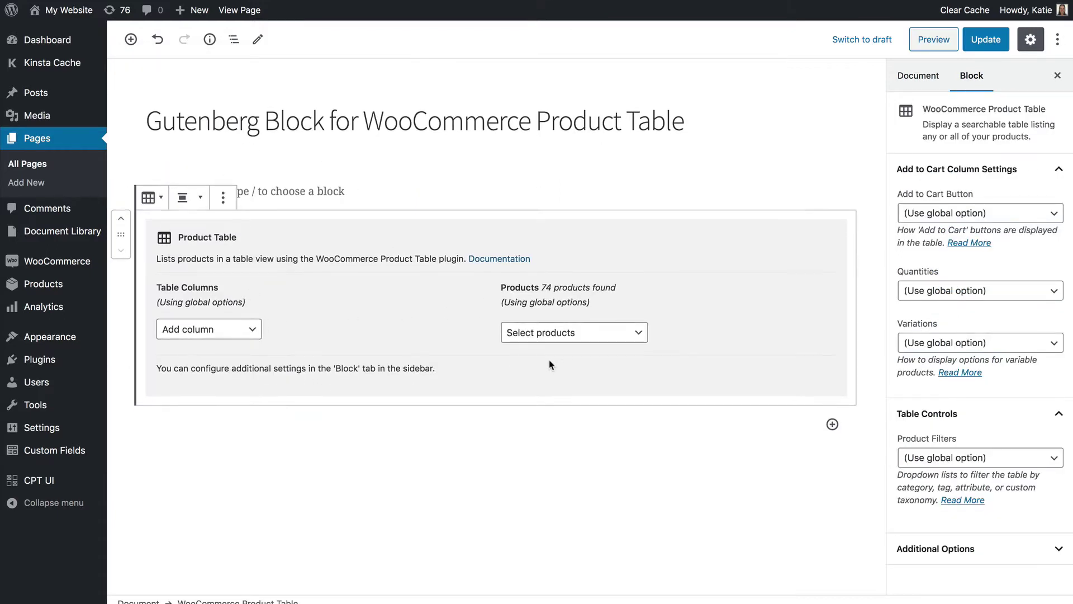
{"action": "left_click", "coordinate": [297, 191]}
{"action": "type", "text": "Introductory"}
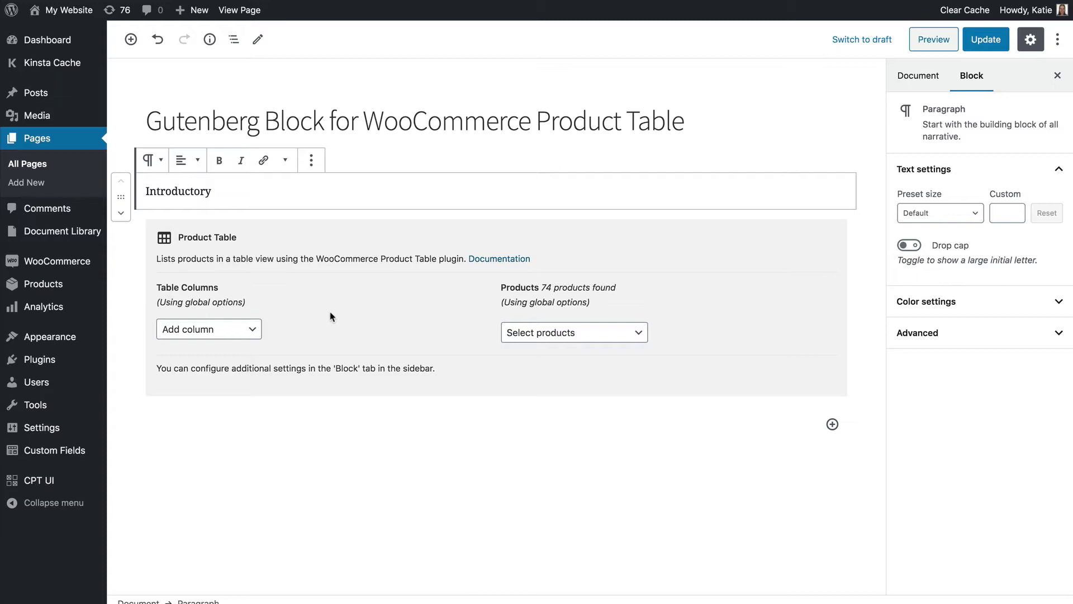
{"action": "type", "text": "sen"}
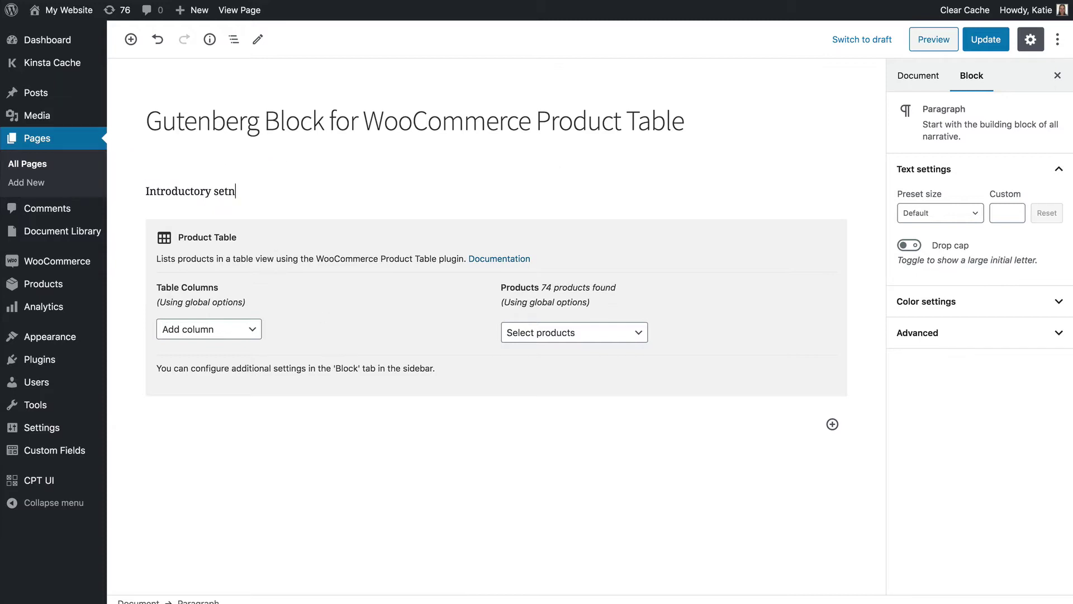
{"action": "type", "text": "tence"}
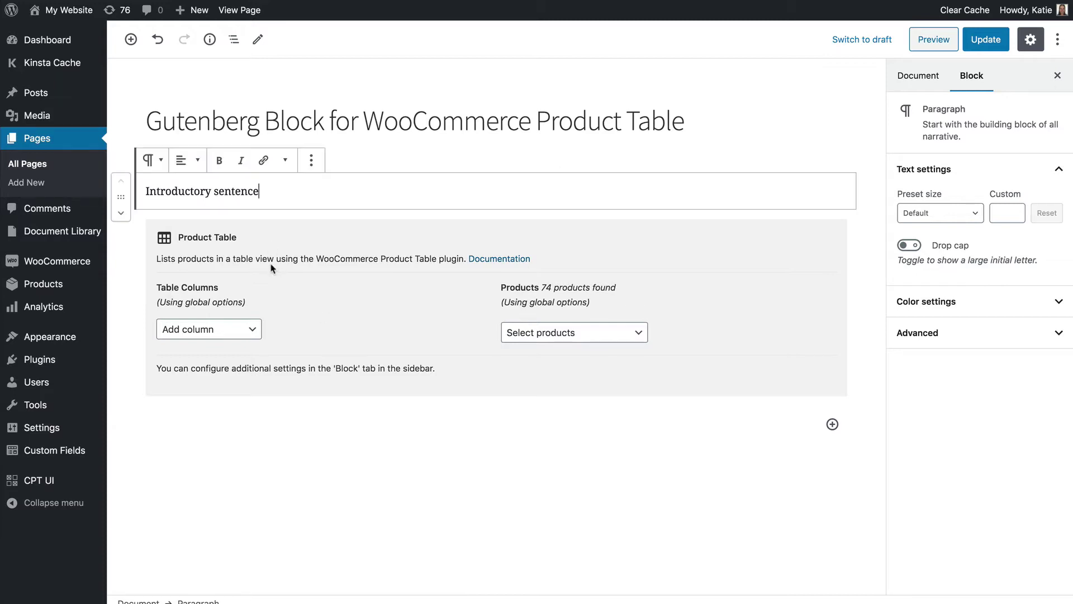
Finish the intro paragraph and add Name and Short Description columns to the table.
{"action": "left_click", "coordinate": [313, 453]}
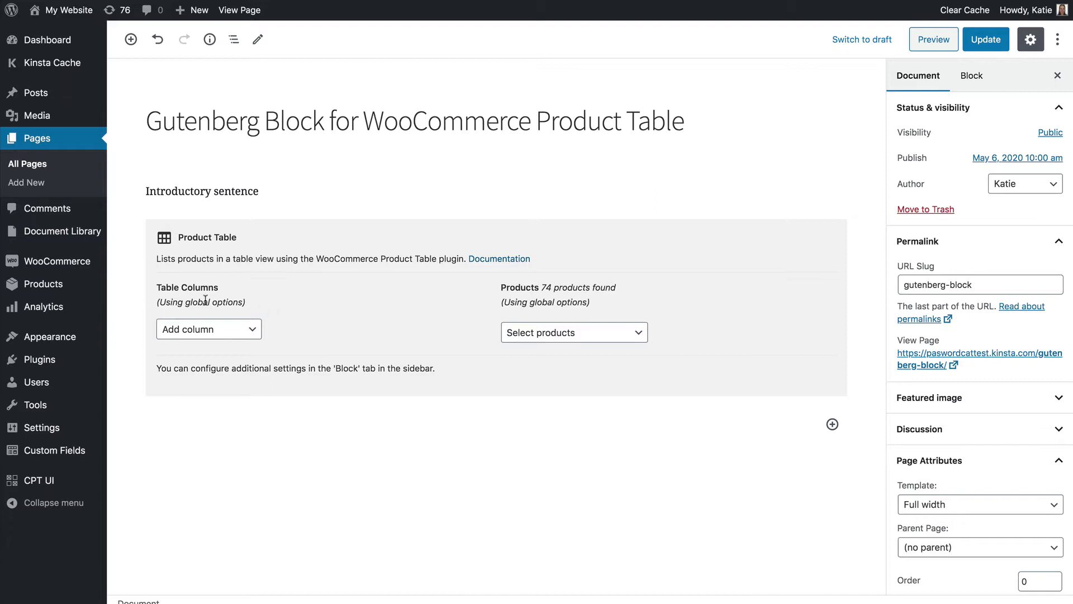
{"action": "left_click", "coordinate": [252, 331]}
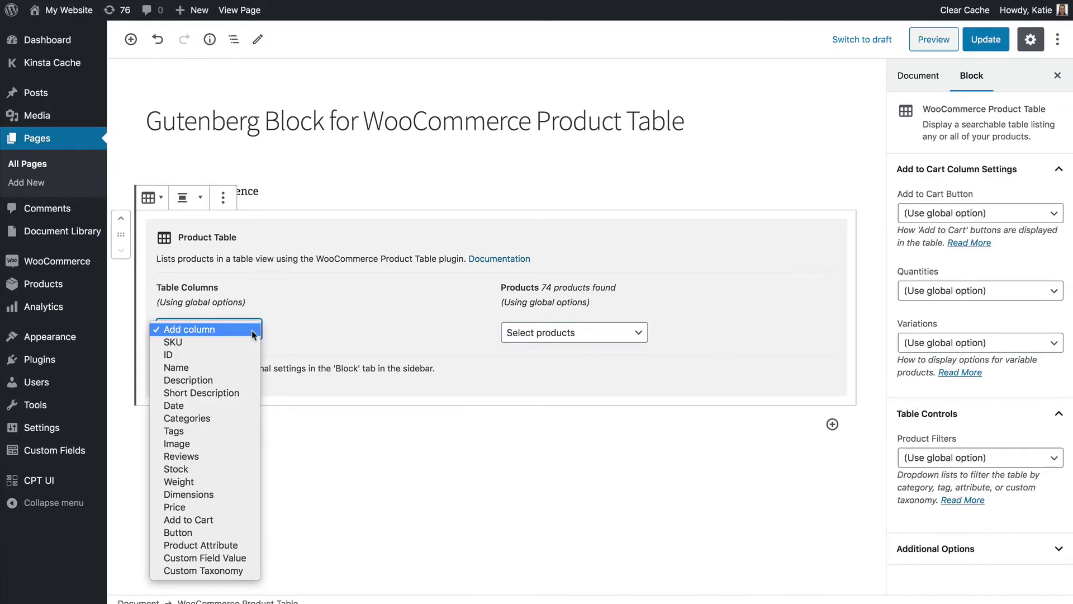
{"action": "left_click", "coordinate": [179, 370]}
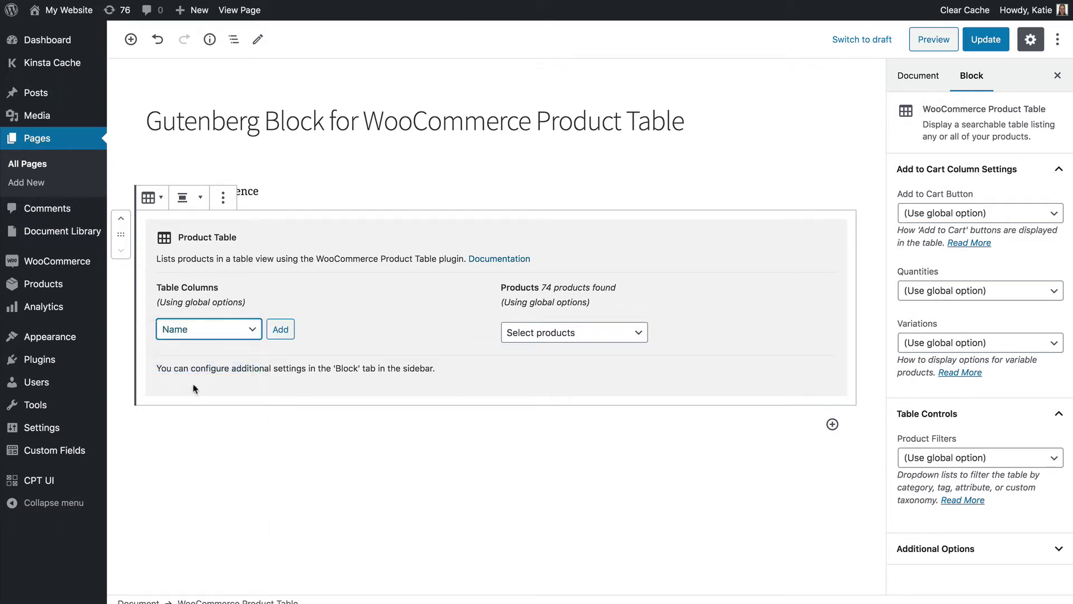
{"action": "left_click", "coordinate": [275, 331]}
{"action": "left_click", "coordinate": [251, 359]}
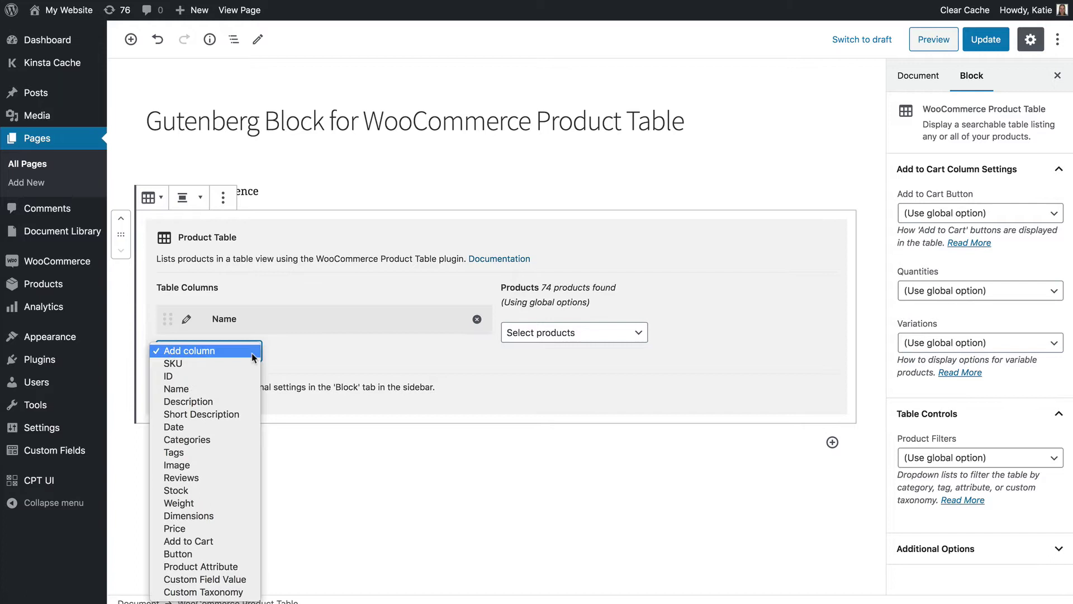
{"action": "left_click", "coordinate": [220, 417]}
{"action": "left_click", "coordinate": [279, 352]}
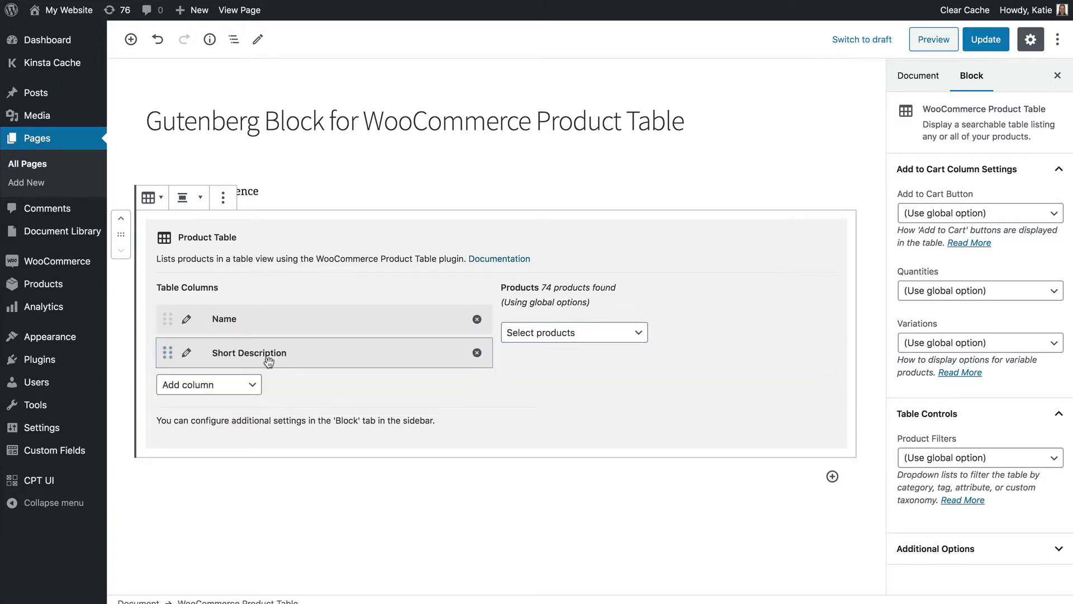
Add Image, Price and Add to Cart columns, then close the column list.
{"action": "left_click", "coordinate": [230, 384]}
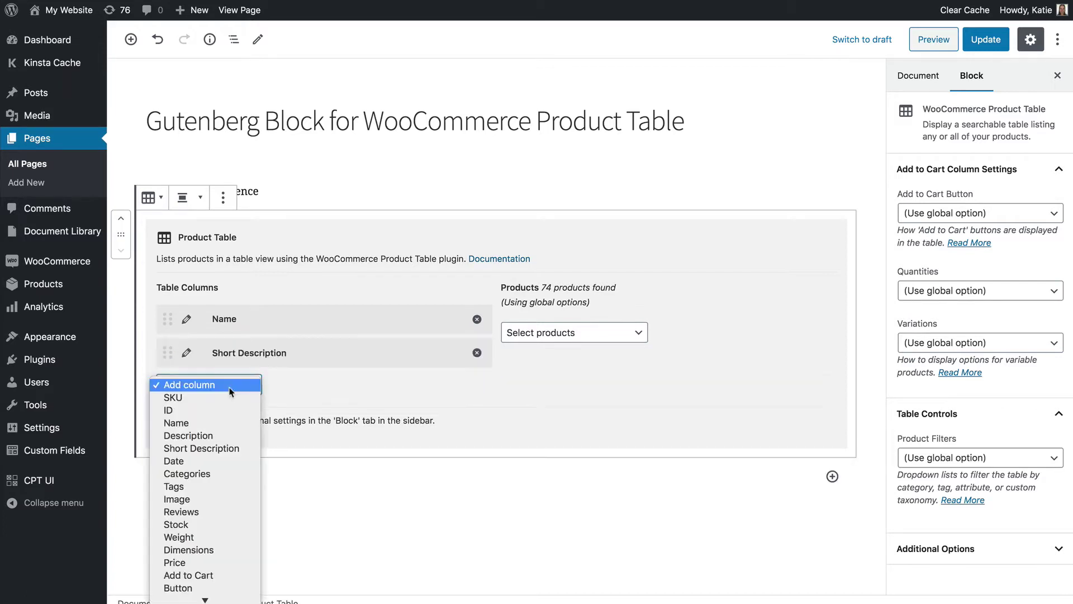
{"action": "left_click", "coordinate": [189, 500]}
{"action": "left_click", "coordinate": [280, 385]}
{"action": "left_click", "coordinate": [219, 421]}
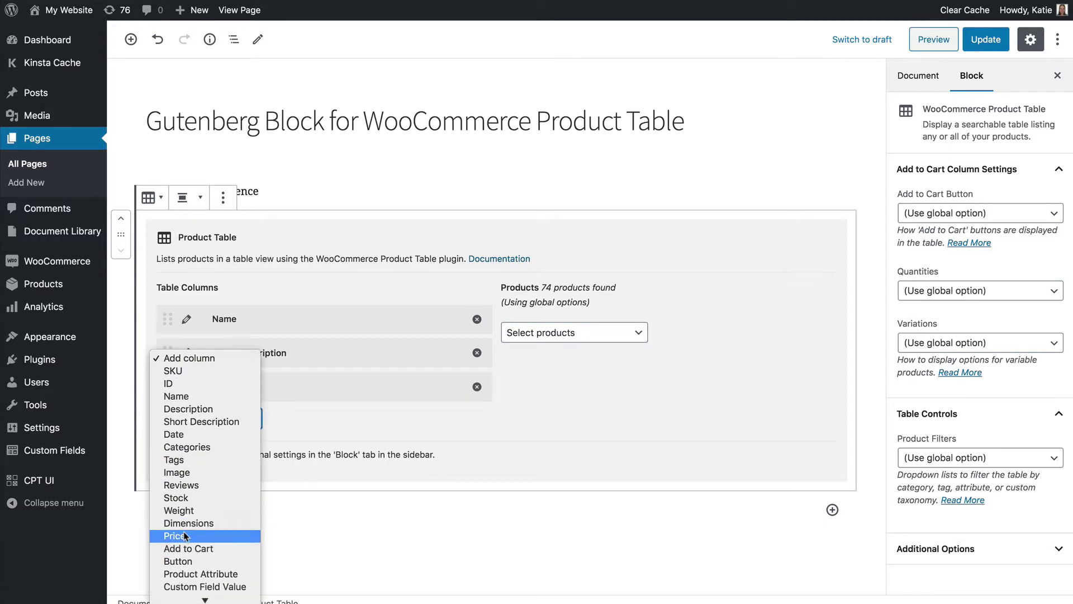
{"action": "left_click", "coordinate": [187, 533]}
{"action": "left_click", "coordinate": [284, 419]}
{"action": "left_click", "coordinate": [209, 452]}
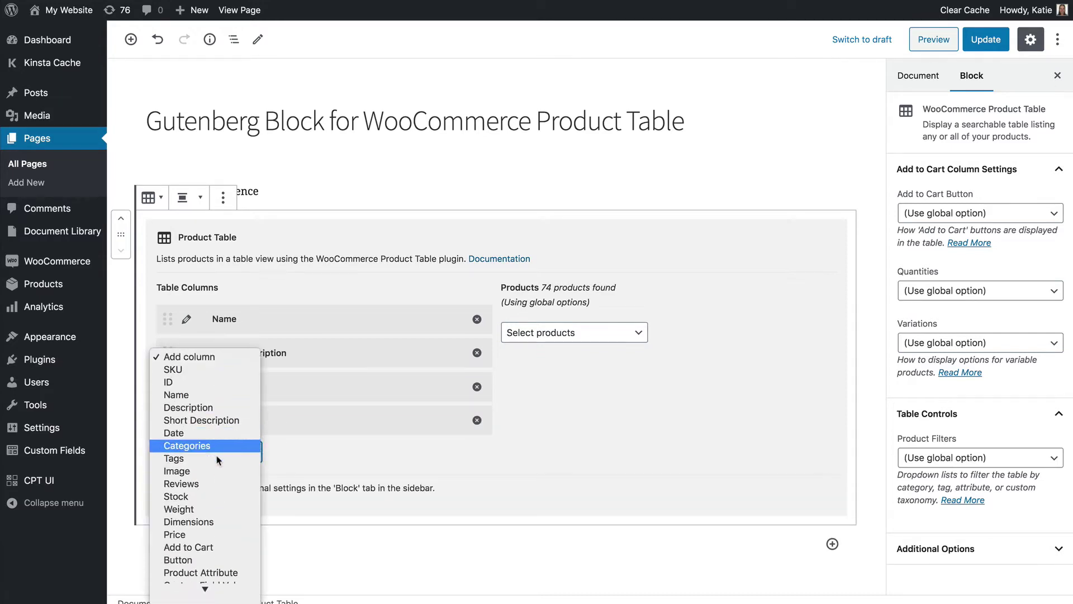
{"action": "left_click", "coordinate": [203, 548]}
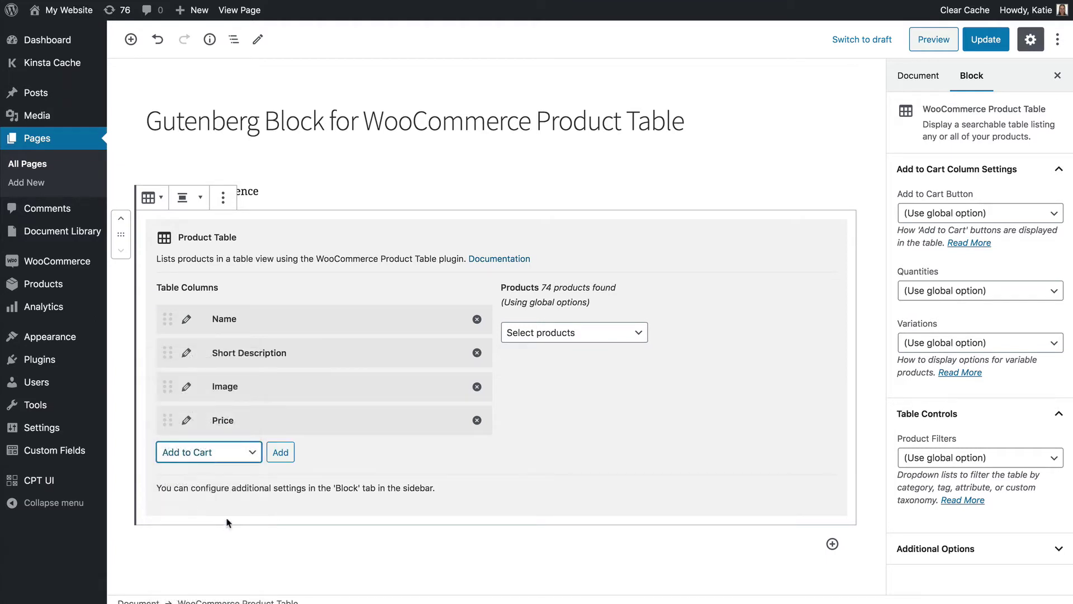
{"action": "left_click", "coordinate": [280, 457]}
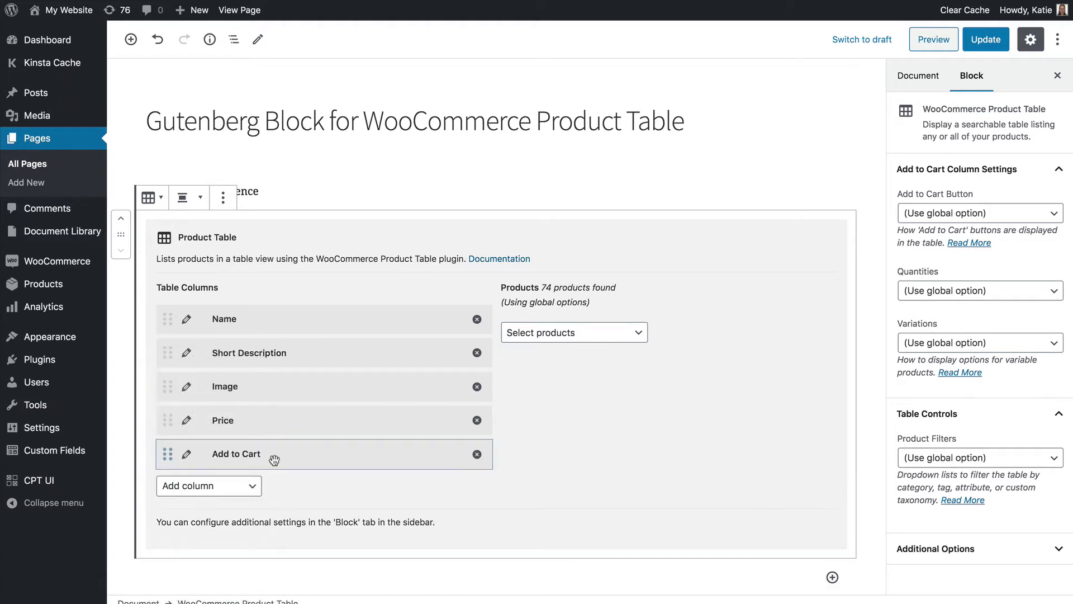
{"action": "left_click", "coordinate": [247, 486]}
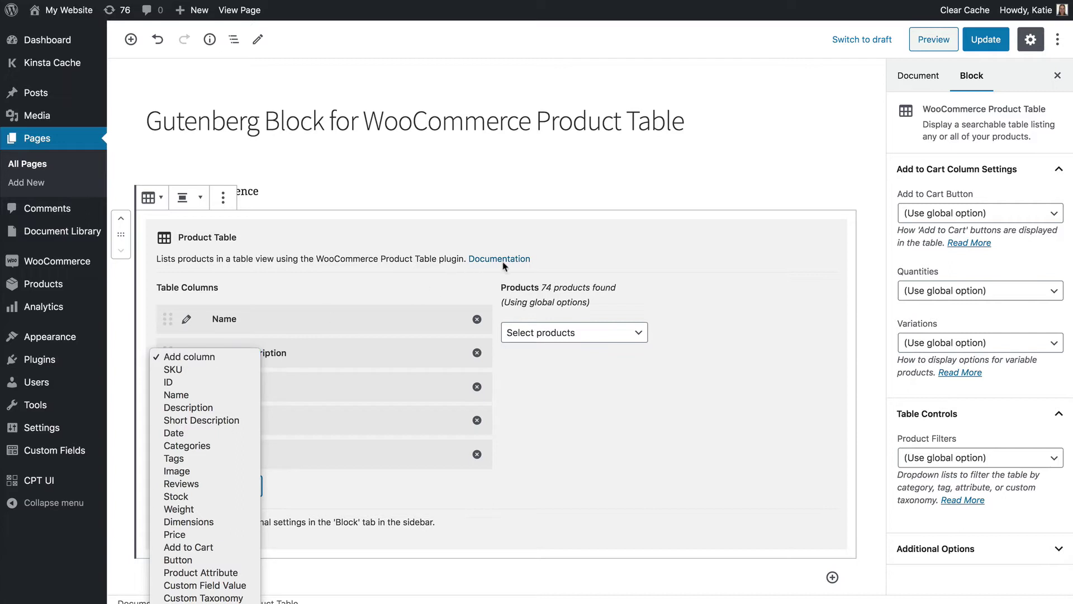
{"action": "left_click", "coordinate": [453, 263]}
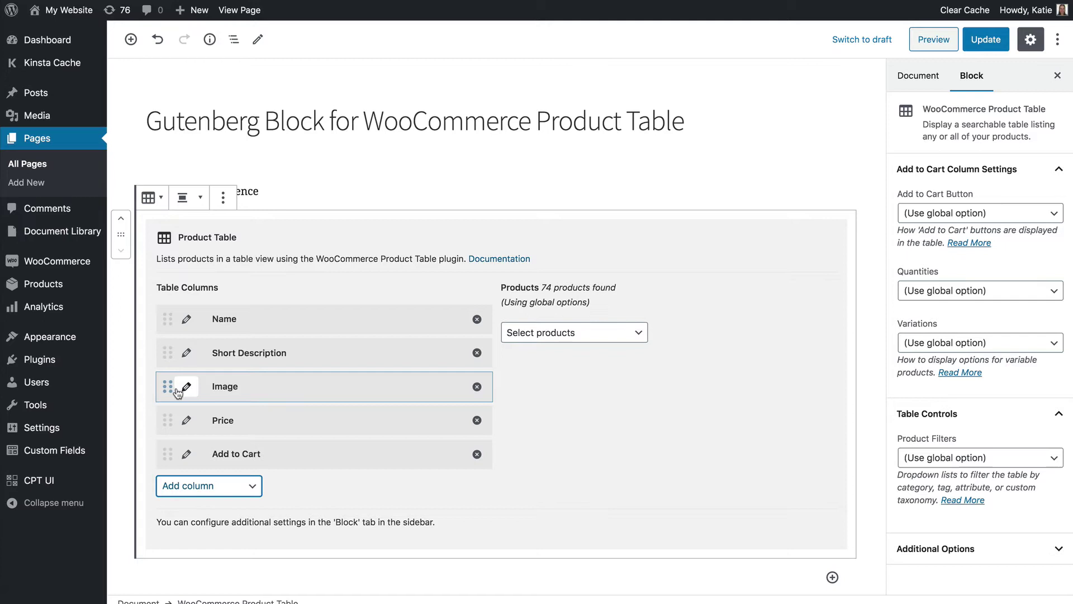
Move the Image column to the top and rename Short Description to 'Summary'.
{"action": "left_click_drag", "start_coordinate": [167, 388], "coordinate": [170, 316]}
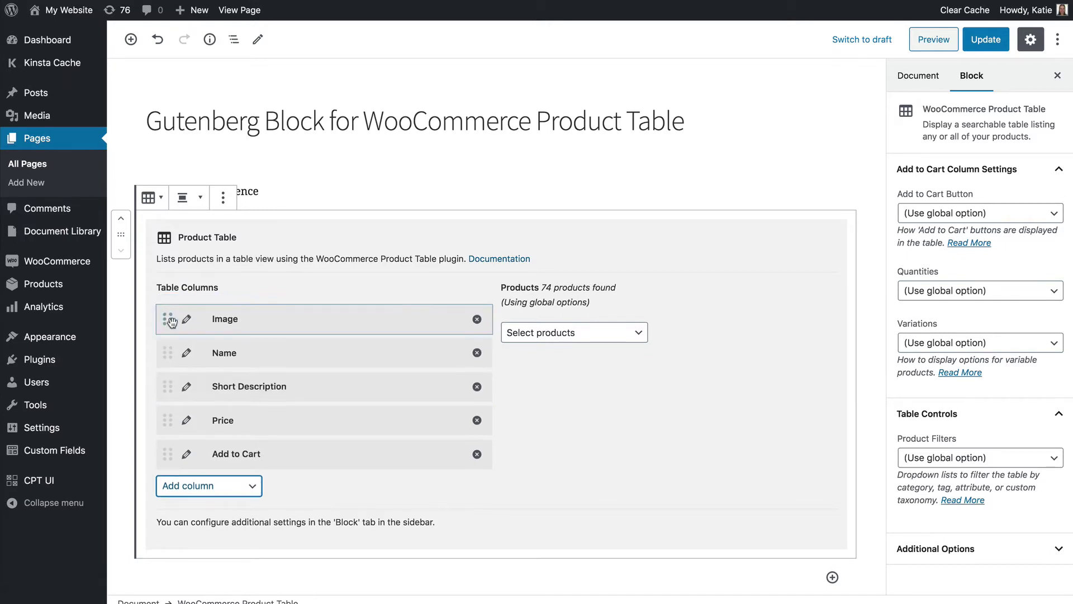
{"action": "left_click", "coordinate": [186, 386]}
{"action": "left_click", "coordinate": [229, 388]}
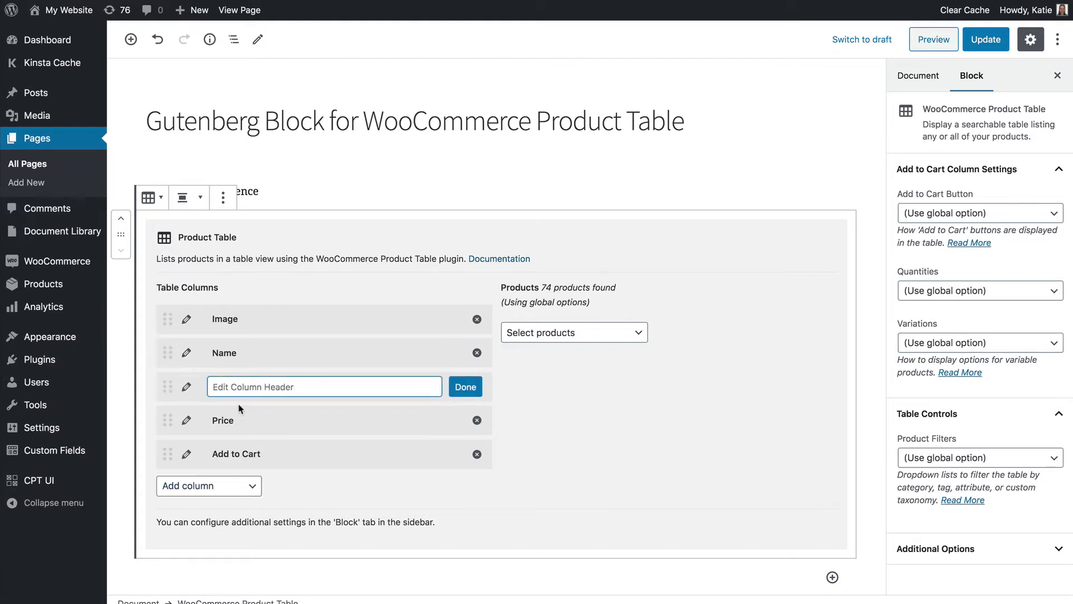
{"action": "type", "text": "Summary"}
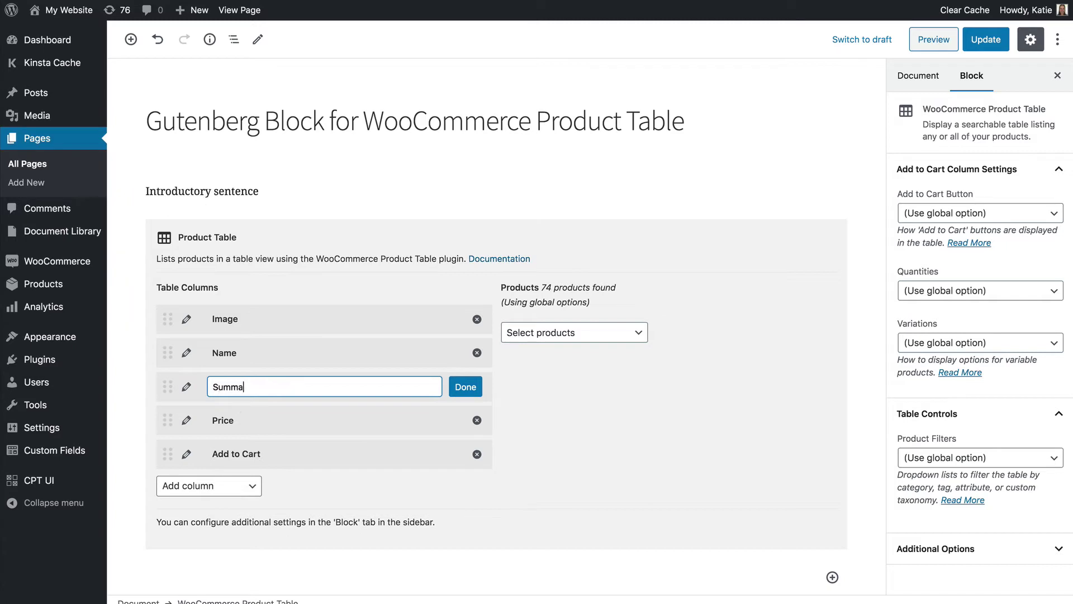
{"action": "left_click", "coordinate": [461, 392]}
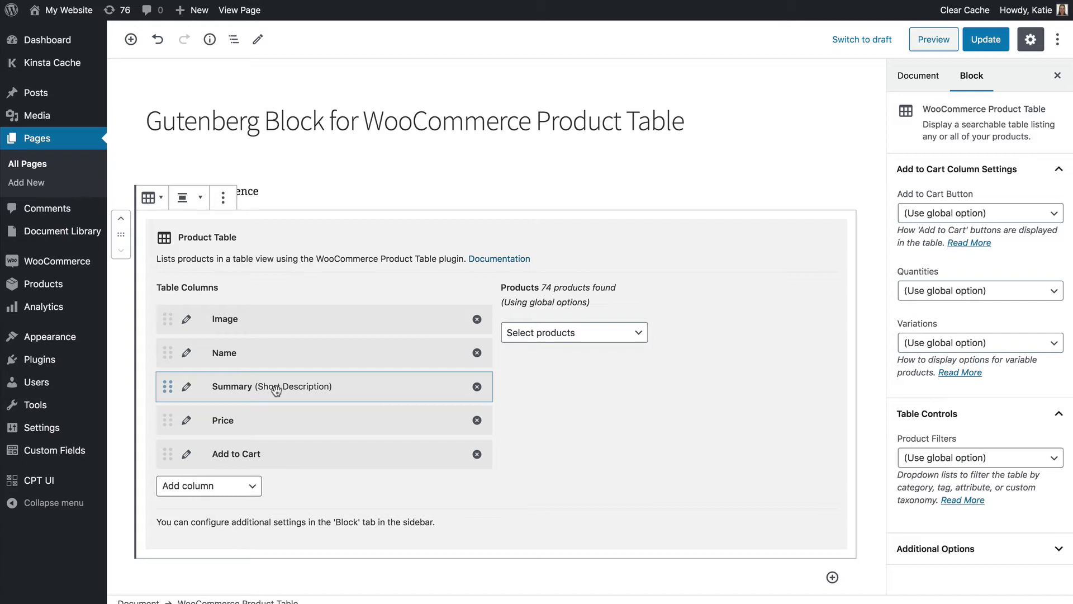
Rename the Add to Cart column header to 'Buy'.
{"action": "left_click", "coordinate": [186, 453]}
{"action": "type", "text": "Buy"}
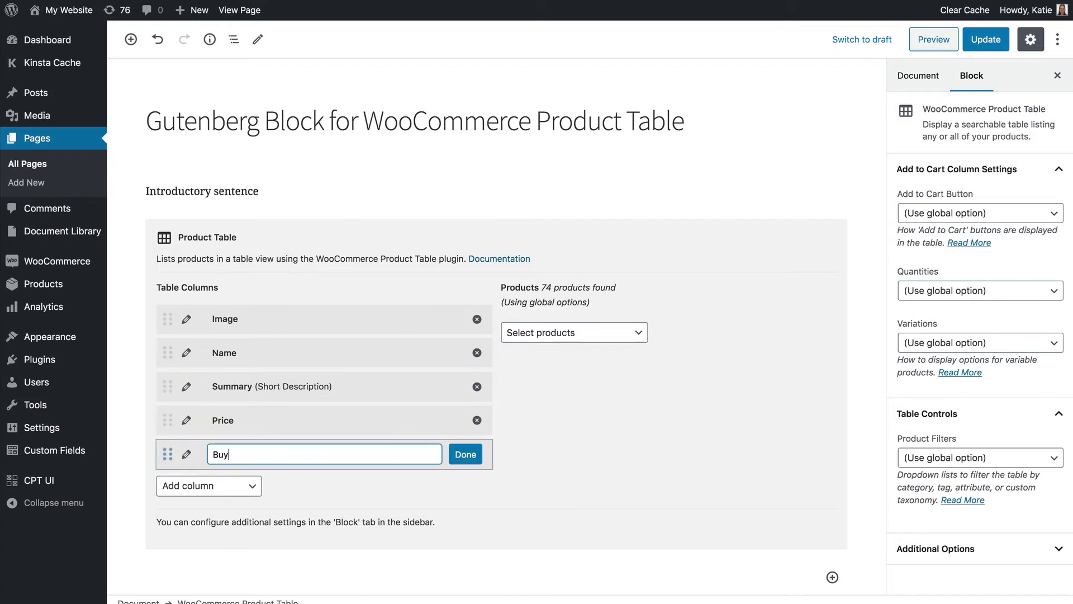
{"action": "left_click", "coordinate": [463, 454]}
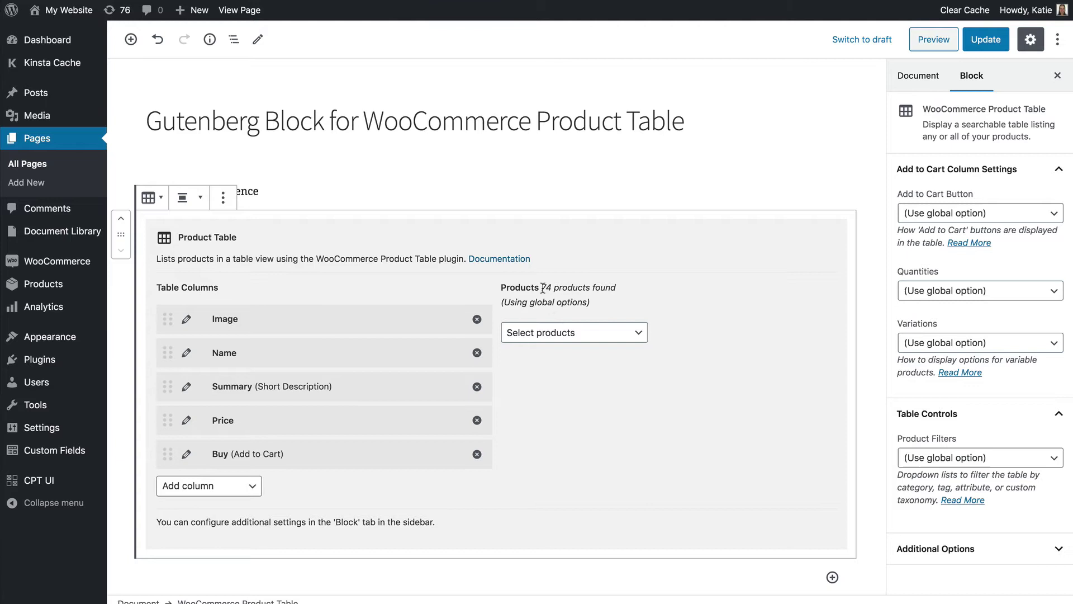
Select products by Category and add Clothing to the category selections.
{"action": "left_click_drag", "start_coordinate": [542, 287], "coordinate": [614, 287]}
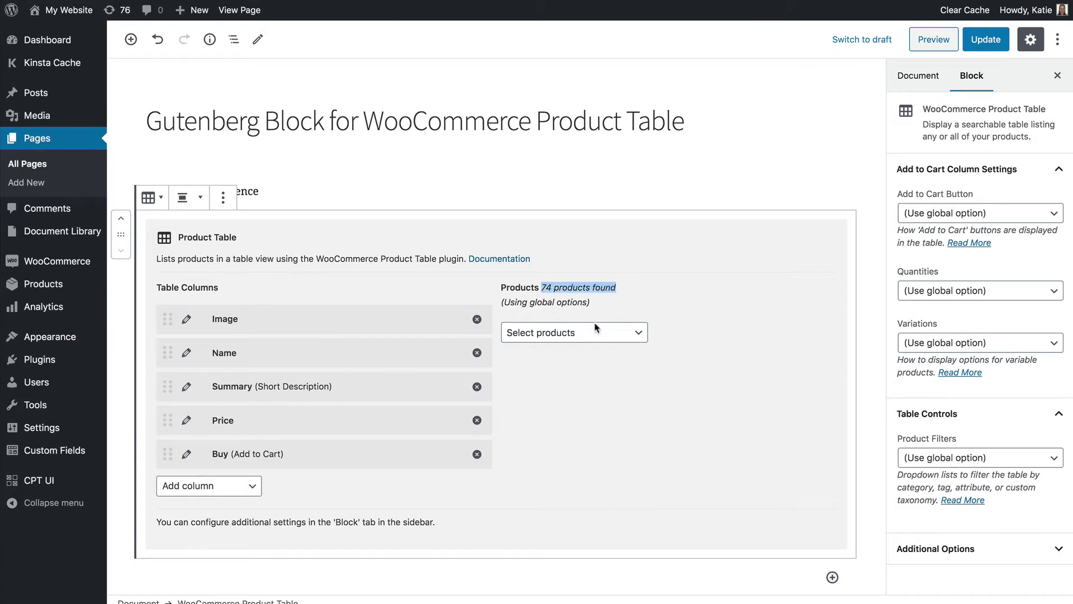
{"action": "left_click", "coordinate": [585, 334]}
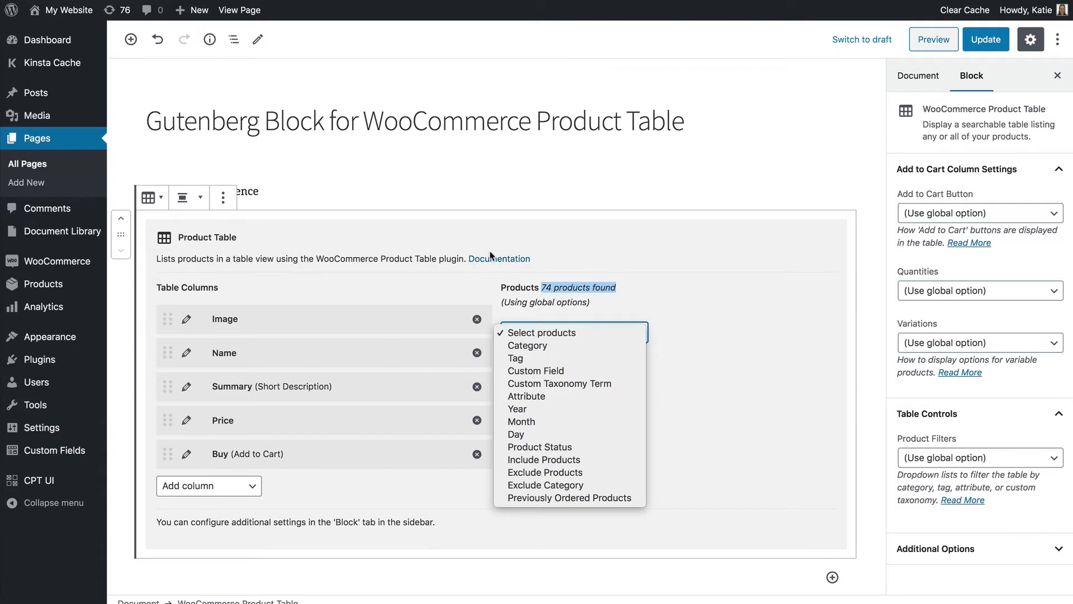
{"action": "left_click", "coordinate": [527, 346]}
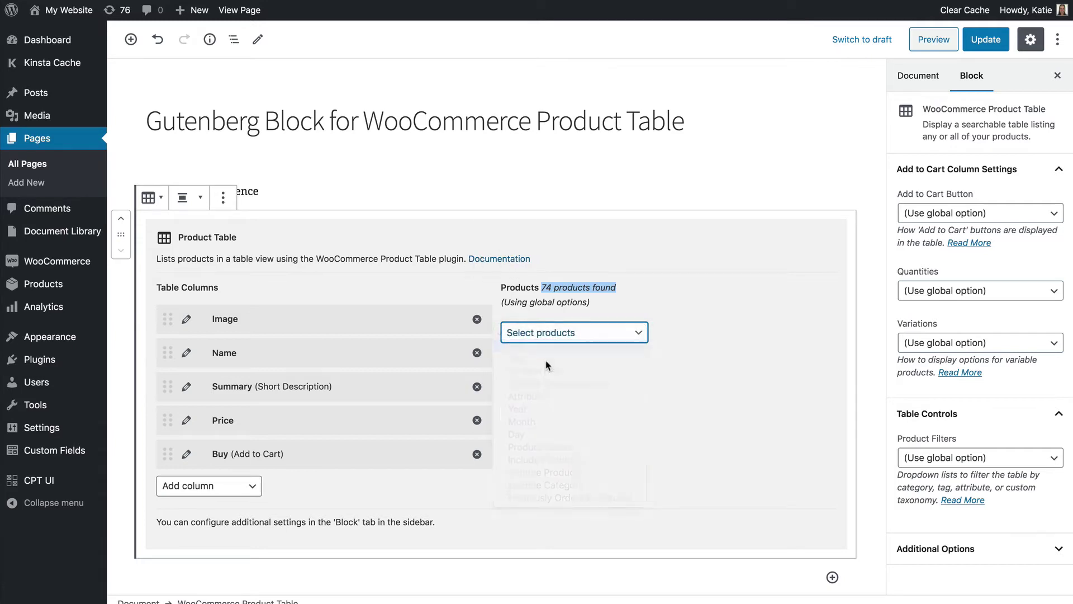
{"action": "left_click", "coordinate": [596, 386]}
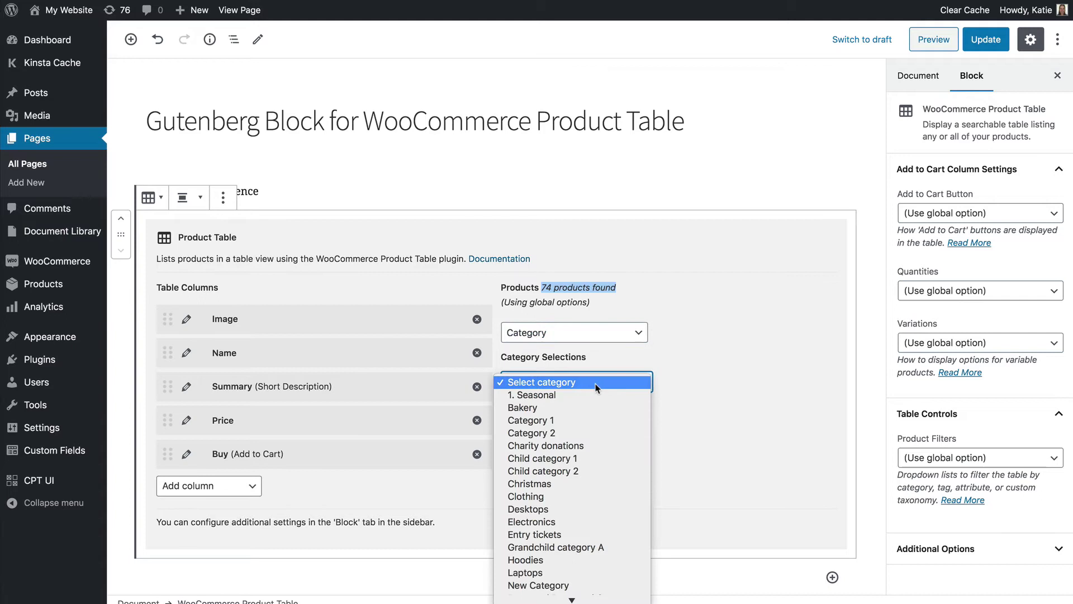
{"action": "left_click", "coordinate": [553, 497]}
{"action": "left_click", "coordinate": [671, 381]}
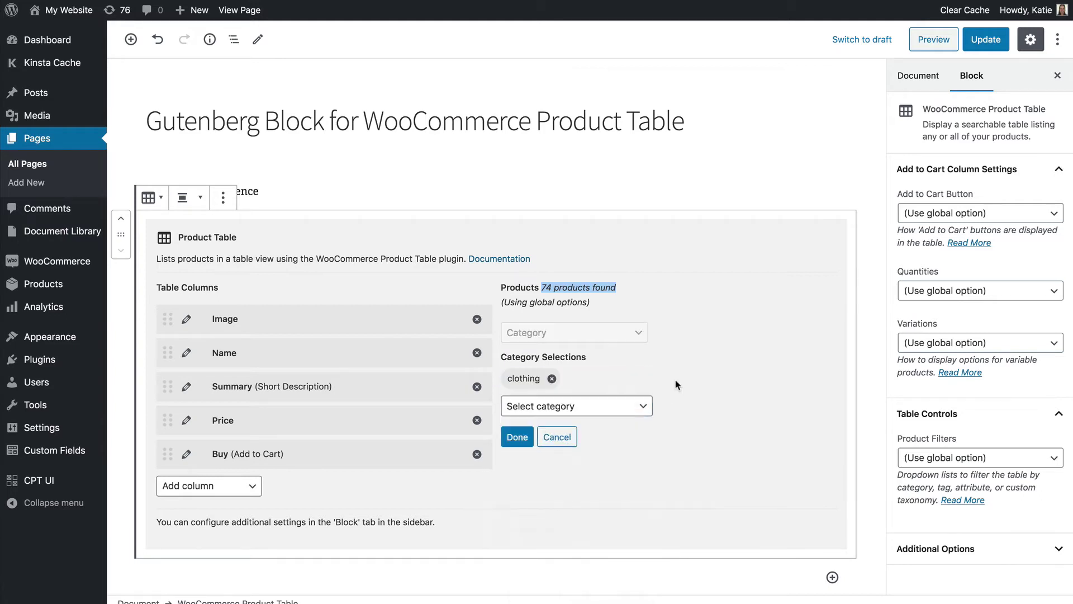
{"action": "left_click", "coordinate": [555, 412]}
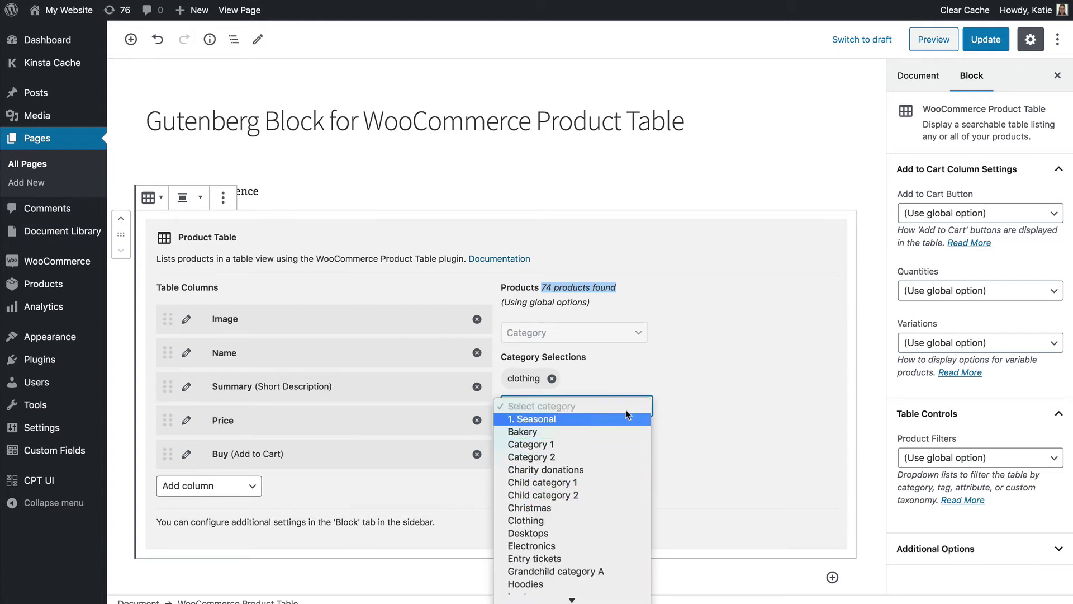
{"action": "left_click", "coordinate": [661, 408]}
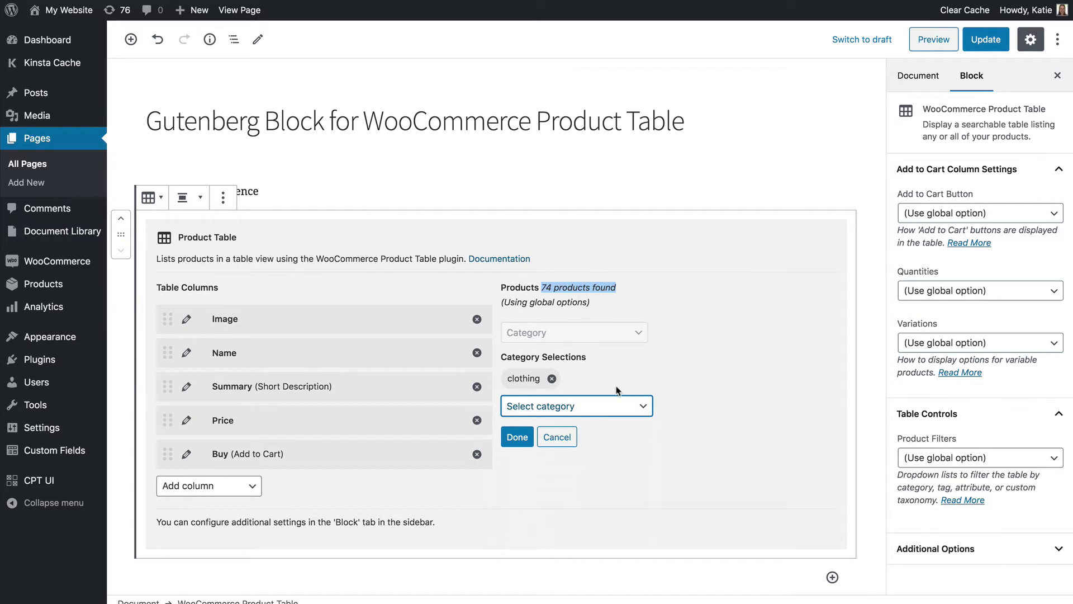
{"action": "left_click", "coordinate": [599, 408]}
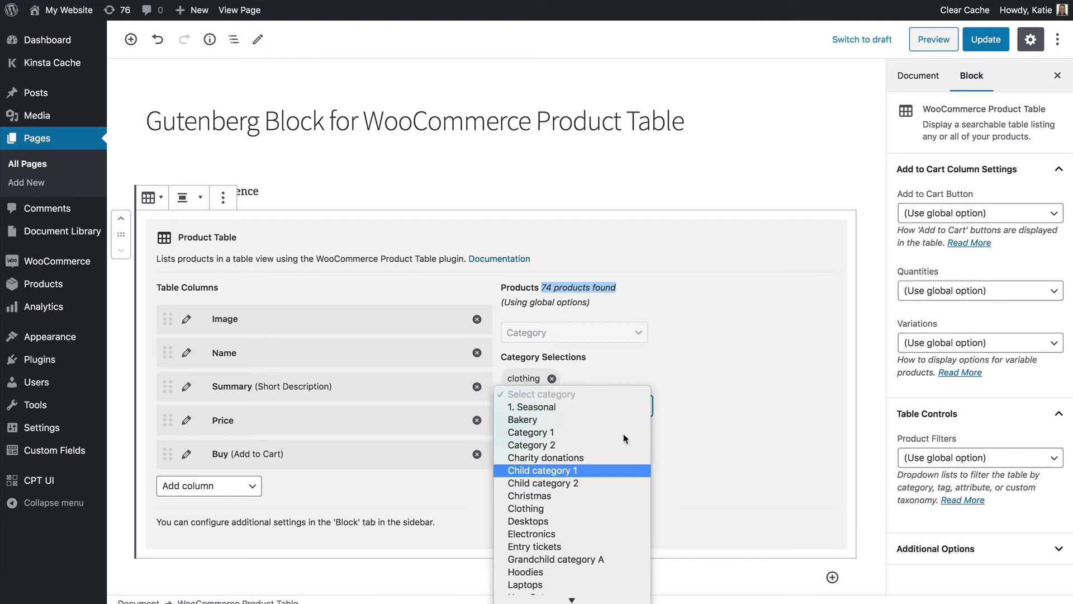
{"action": "key", "text": "Escape"}
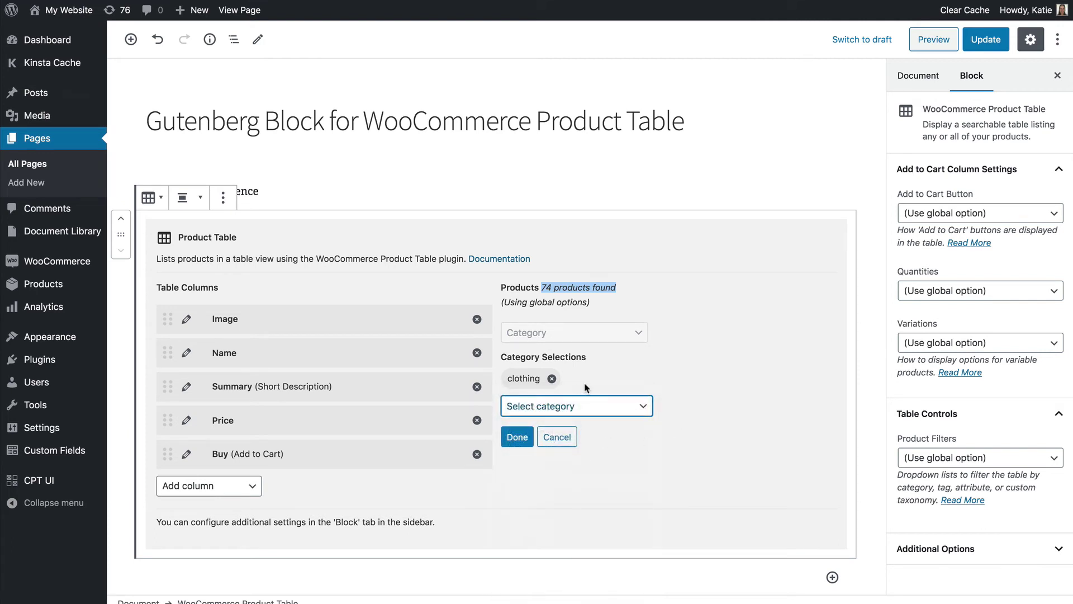
Confirm the Clothing filter, then add and remove a Year: 2020 filter, leaving 10 products.
{"action": "left_click", "coordinate": [522, 439]}
{"action": "left_click", "coordinate": [573, 358]}
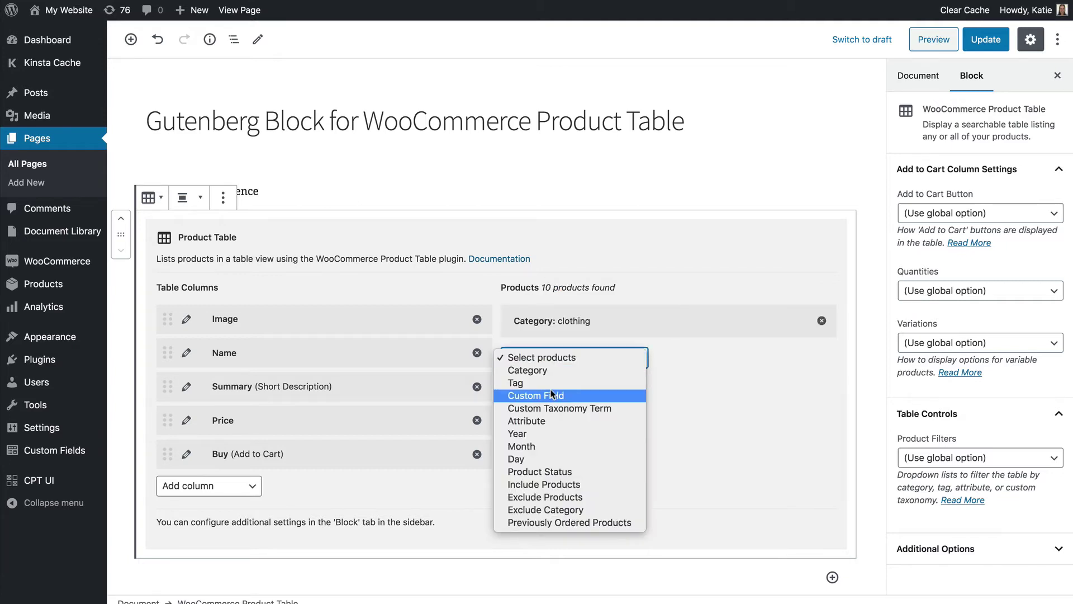
{"action": "left_click", "coordinate": [550, 434]}
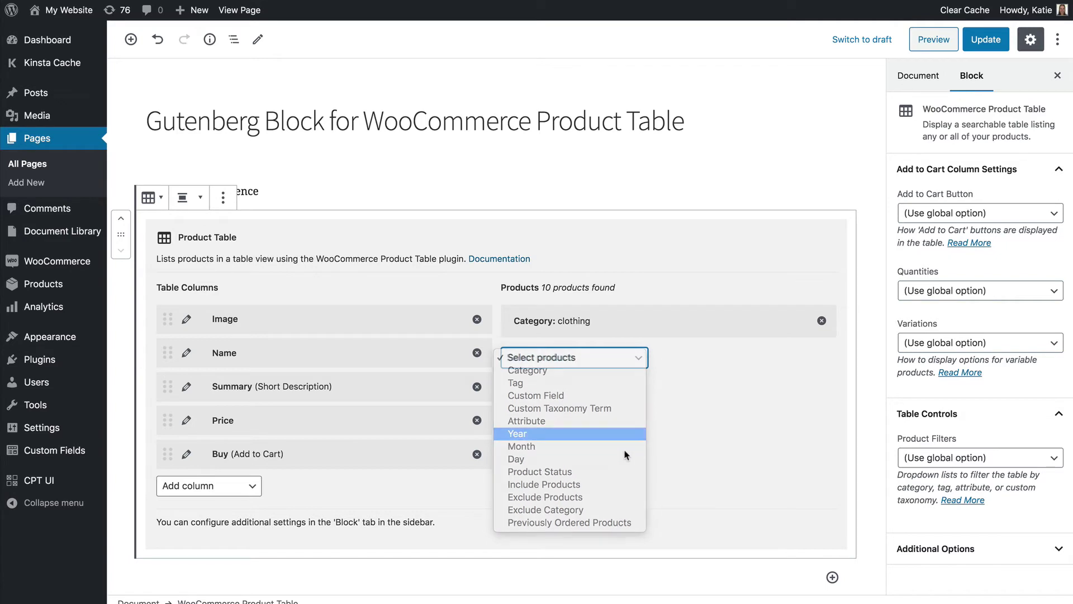
{"action": "left_click", "coordinate": [545, 386]}
{"action": "type", "text": "20"}
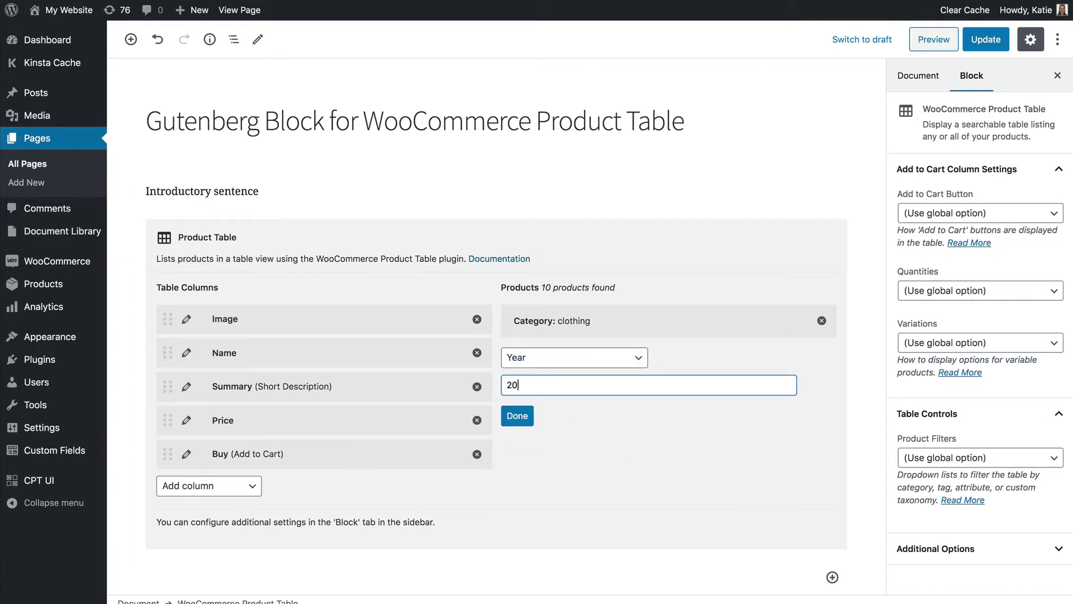
{"action": "type", "text": "20"}
{"action": "left_click", "coordinate": [714, 450]}
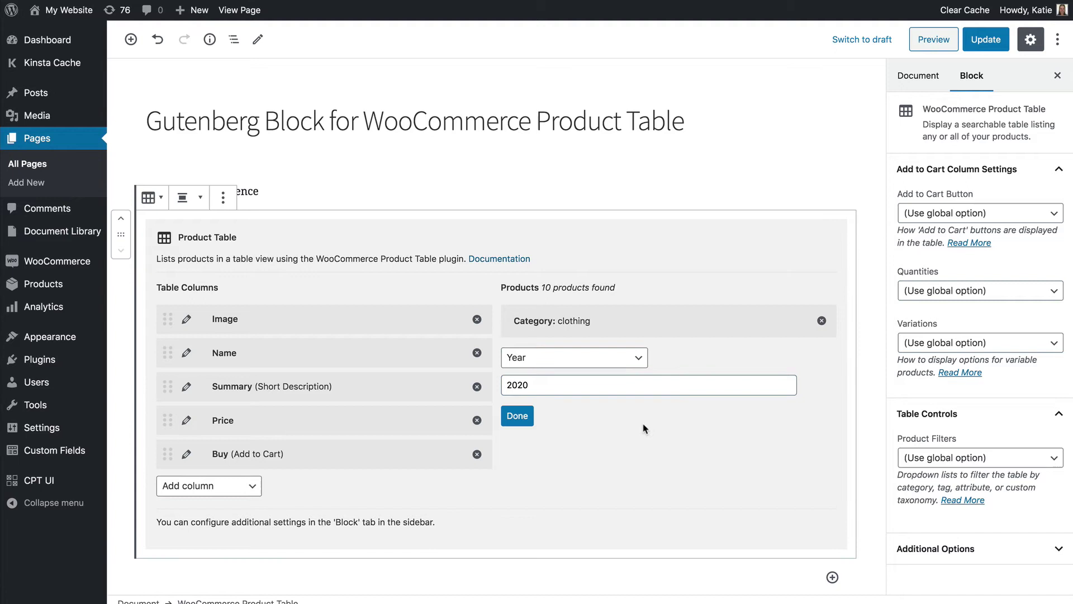
{"action": "left_click", "coordinate": [519, 417]}
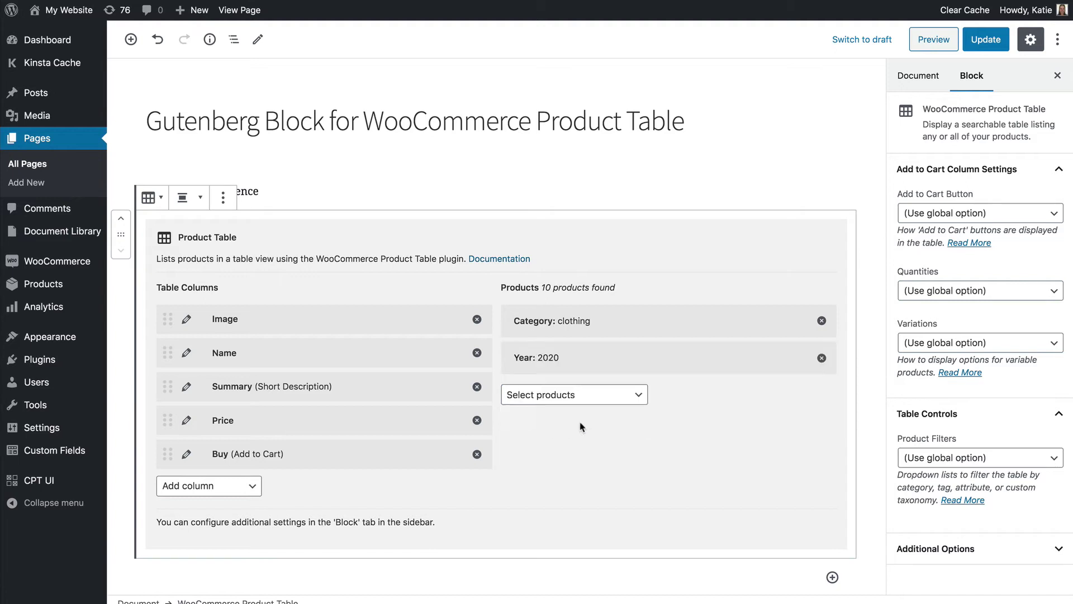
{"action": "left_click", "coordinate": [820, 359]}
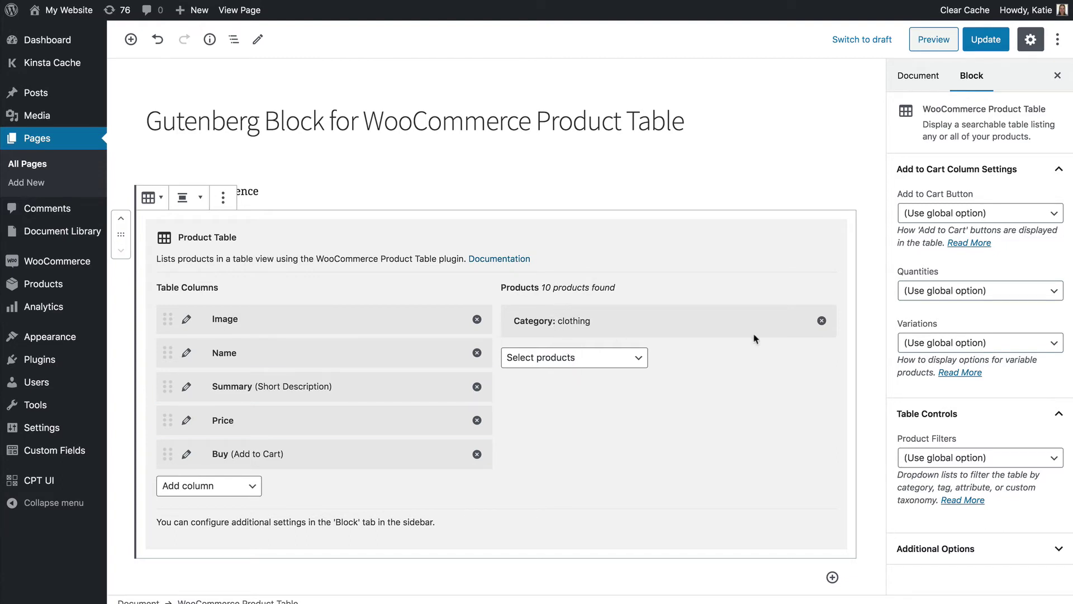
Keep the add to cart button at global option and show quantities in the add to cart column.
{"action": "left_click", "coordinate": [969, 81]}
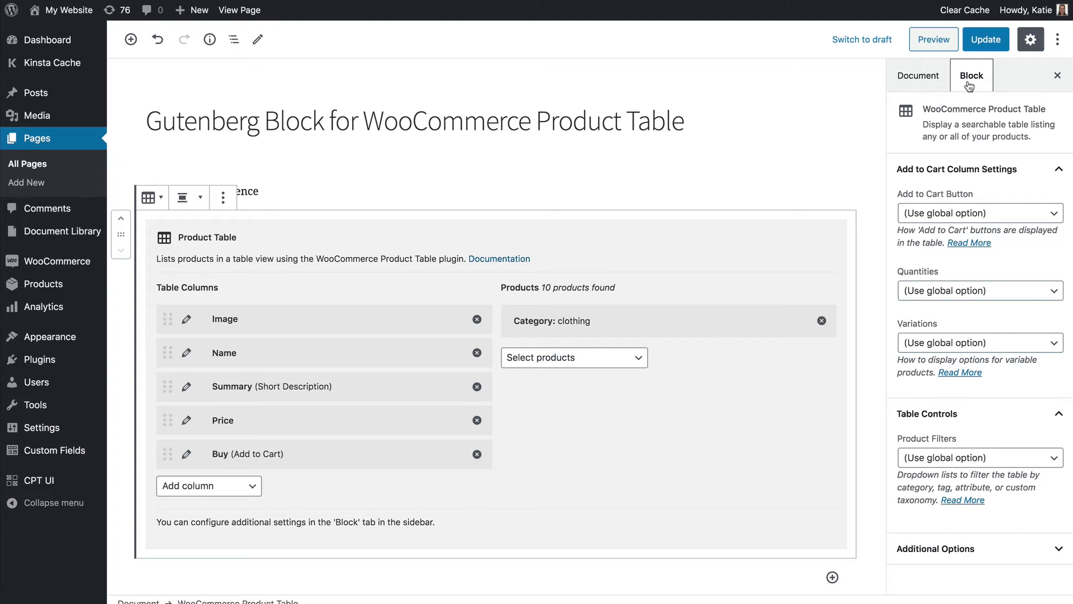
{"action": "left_click", "coordinate": [1002, 214]}
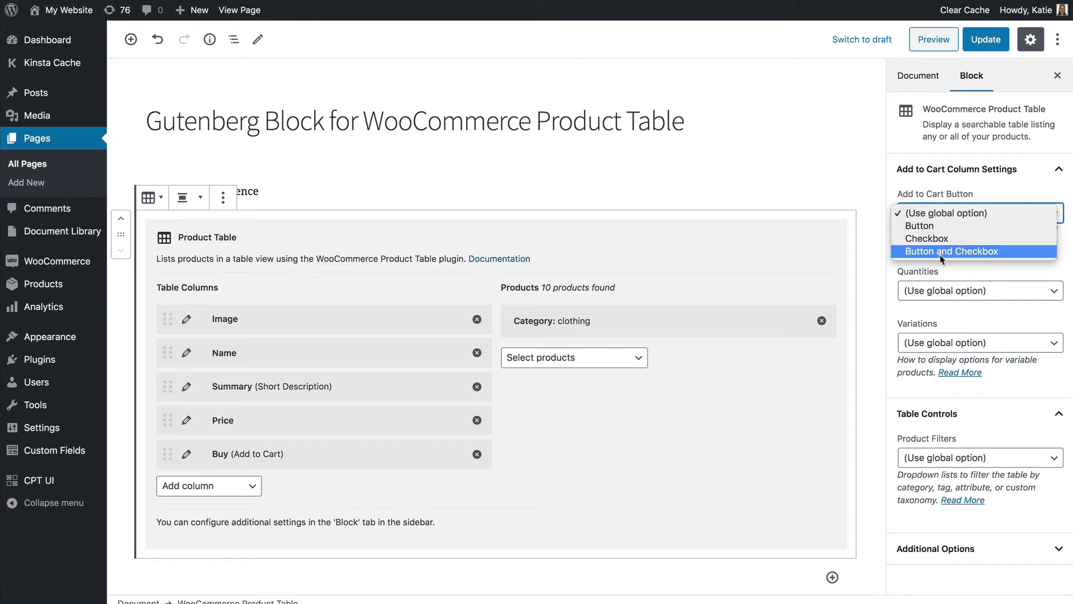
{"action": "left_click", "coordinate": [869, 299]}
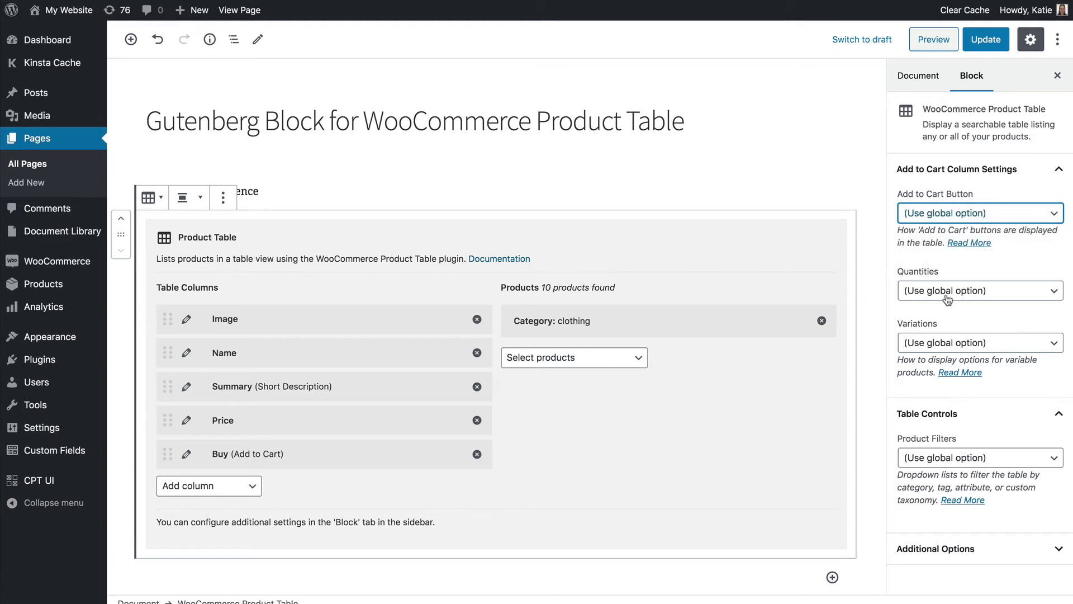
{"action": "left_click", "coordinate": [949, 293]}
{"action": "left_click", "coordinate": [944, 304]}
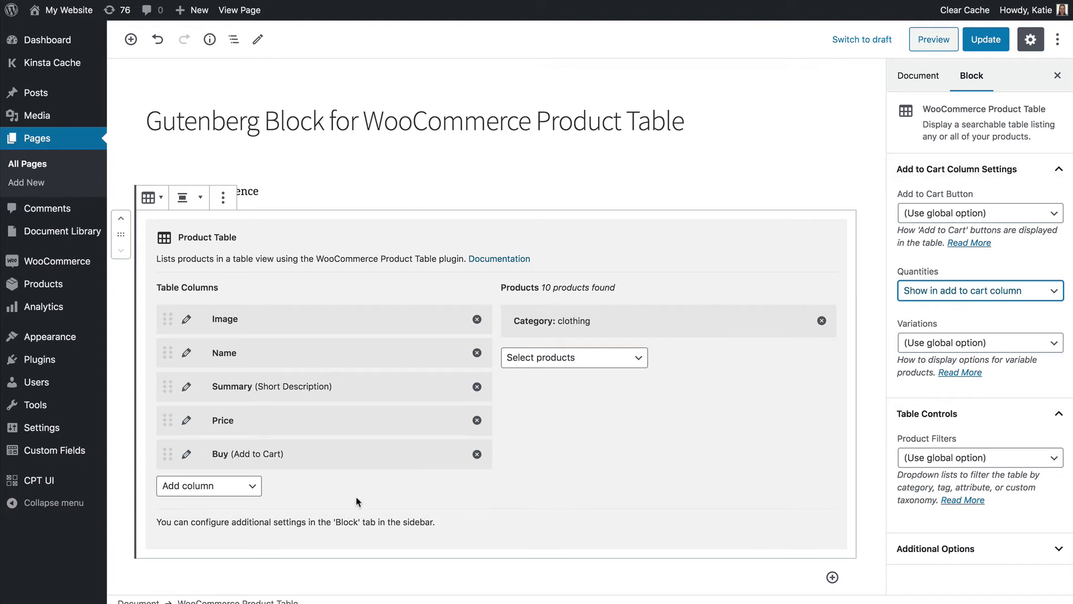
Set Variations to 'Dropdowns in add to cart column'.
{"action": "left_click", "coordinate": [960, 343]}
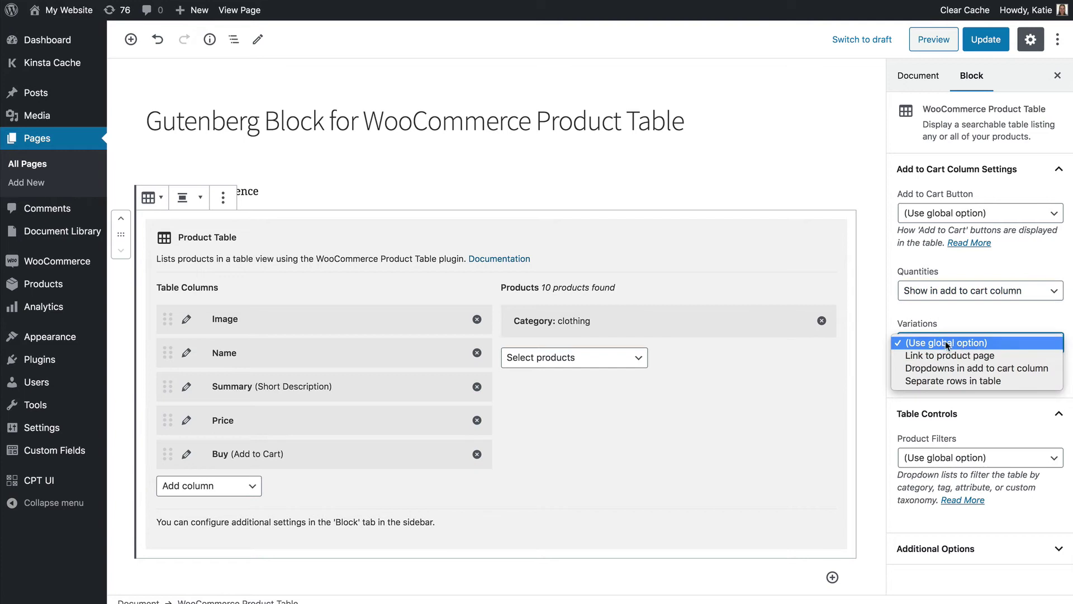
{"action": "left_click", "coordinate": [938, 343]}
{"action": "left_click", "coordinate": [939, 345]}
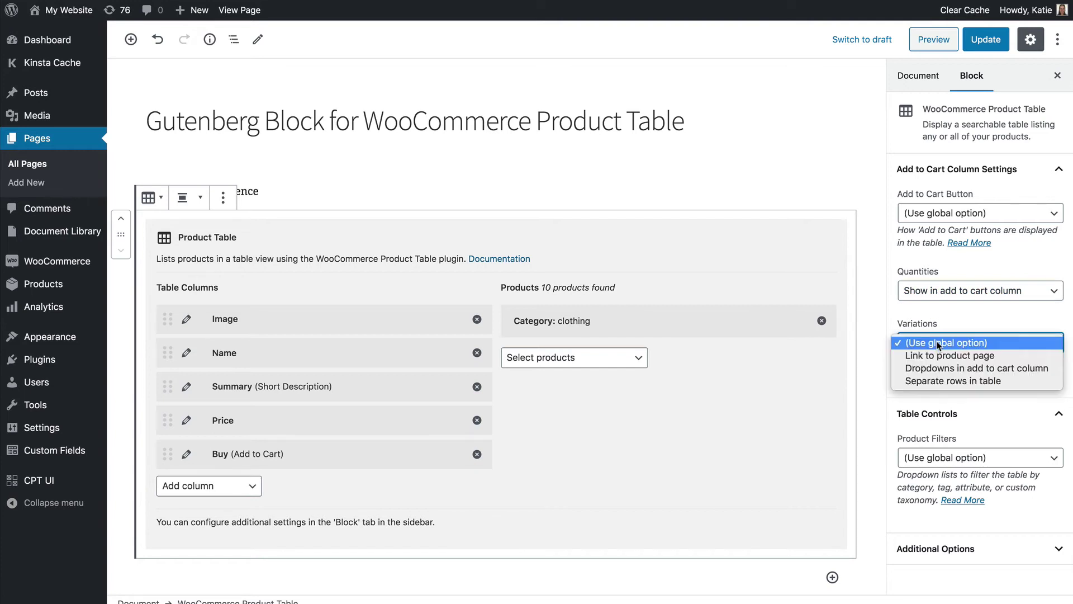
{"action": "left_click", "coordinate": [959, 368]}
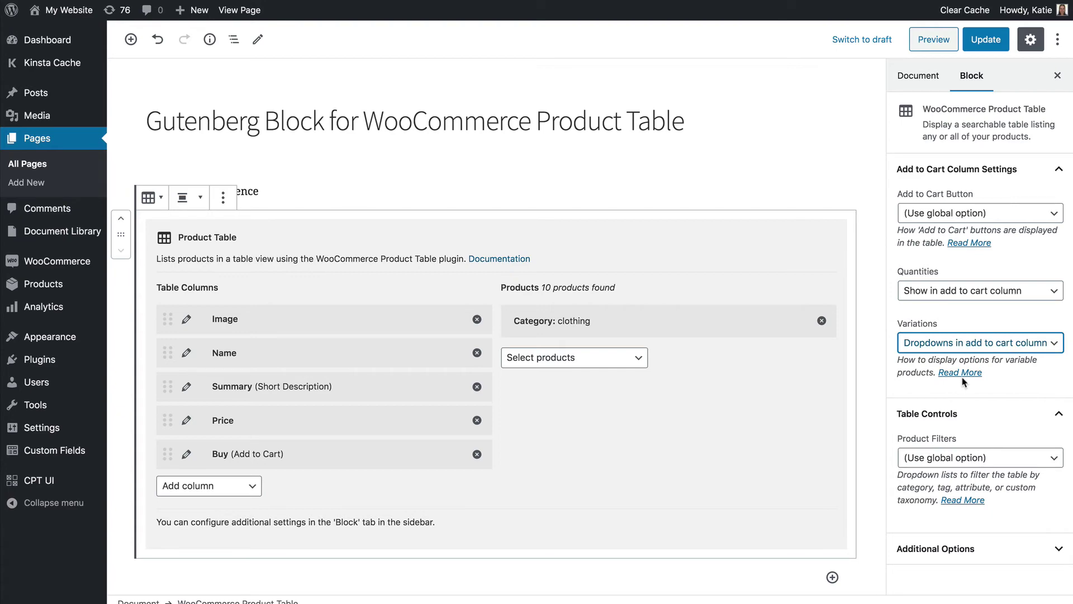
Switch Product Filters to Custom and enter 'categories' as the custom filter.
{"action": "left_click", "coordinate": [970, 464]}
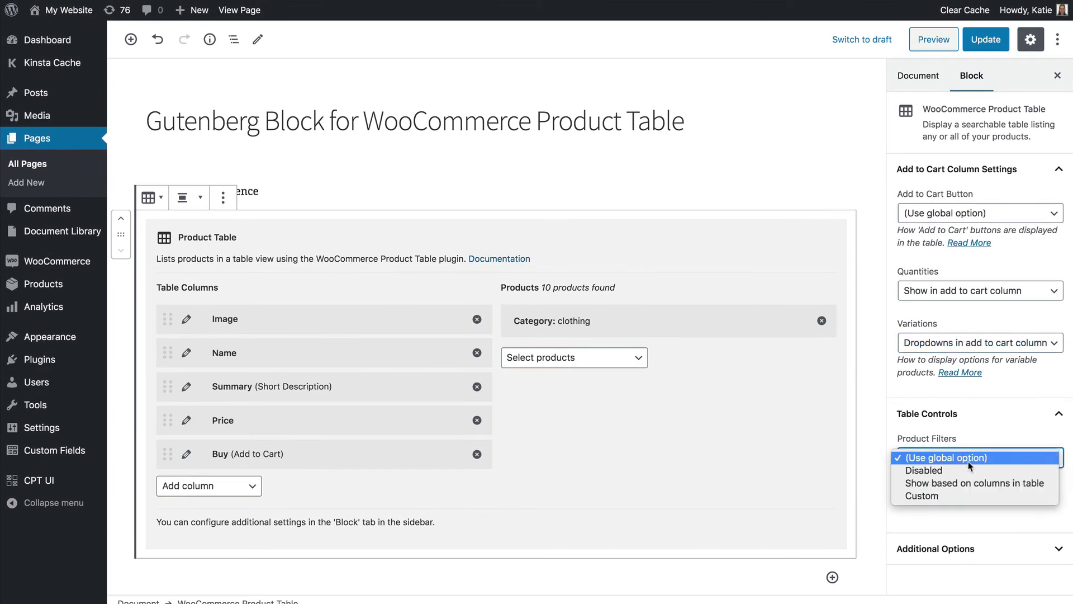
{"action": "left_click", "coordinate": [927, 484]}
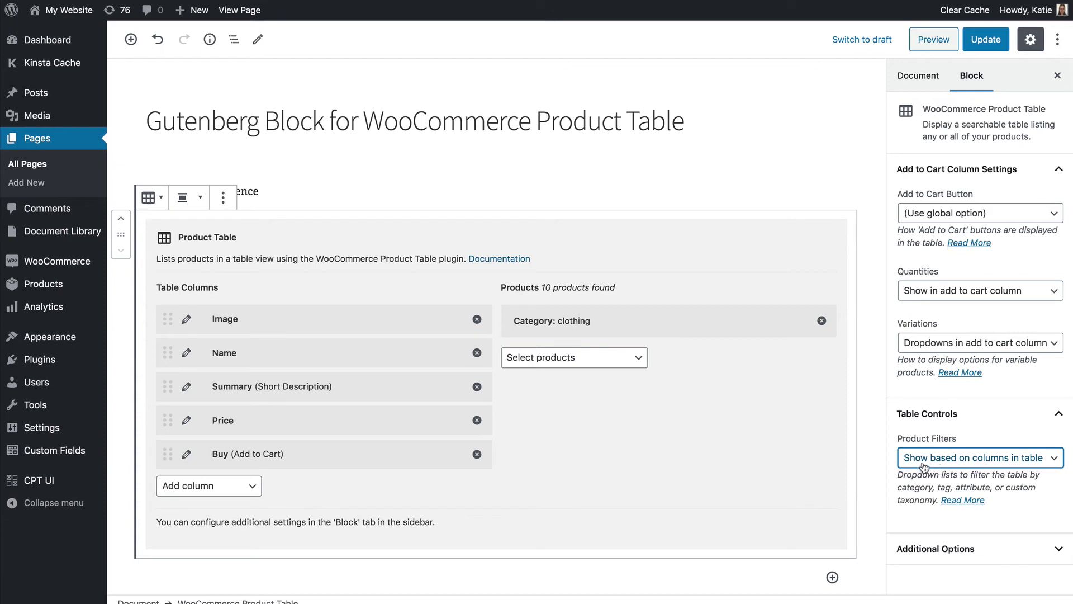
{"action": "left_click", "coordinate": [998, 465]}
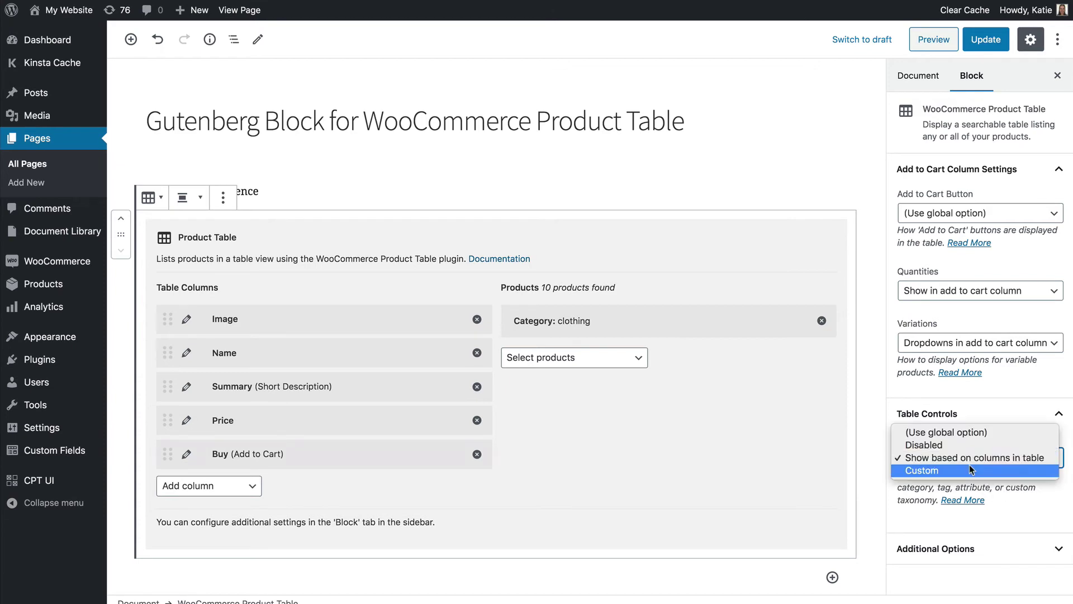
{"action": "left_click", "coordinate": [963, 471]}
{"action": "left_click", "coordinate": [929, 540]}
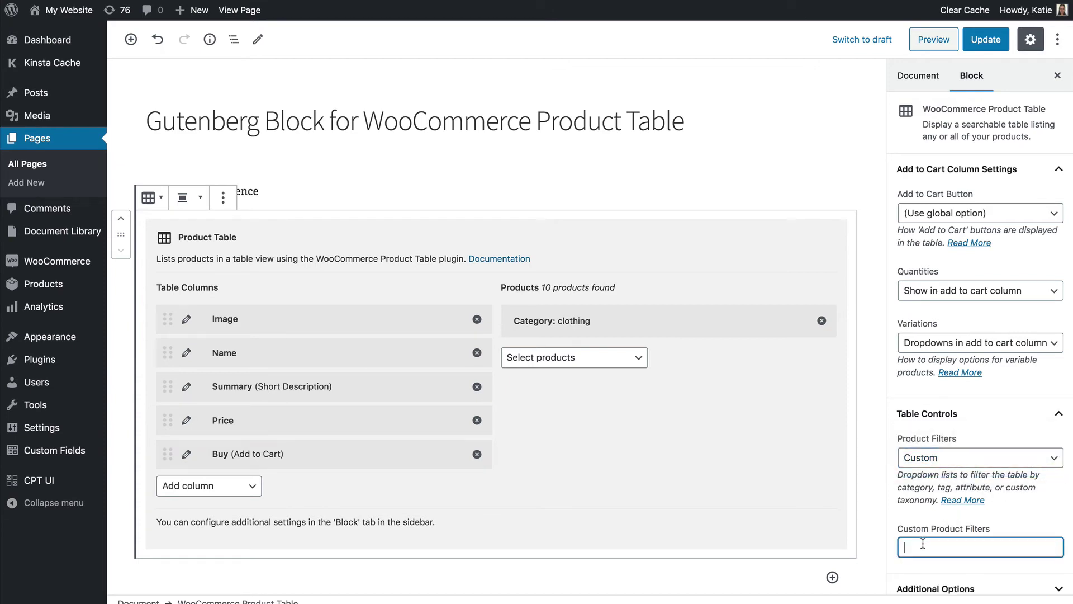
{"action": "type", "text": "category"}
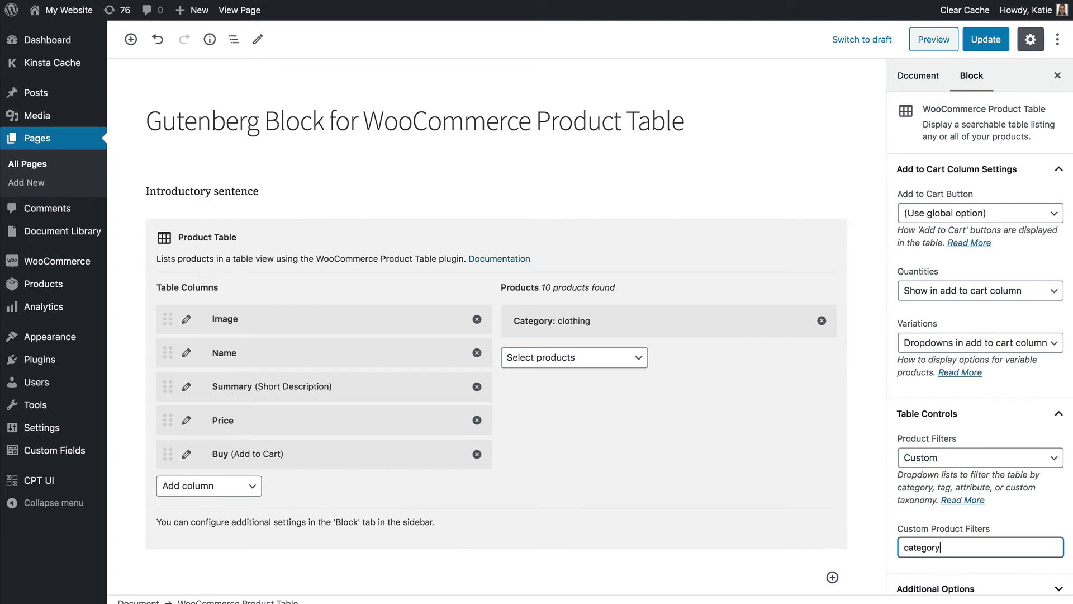
{"action": "key", "text": "BackSpace"}
{"action": "type", "text": "ies"}
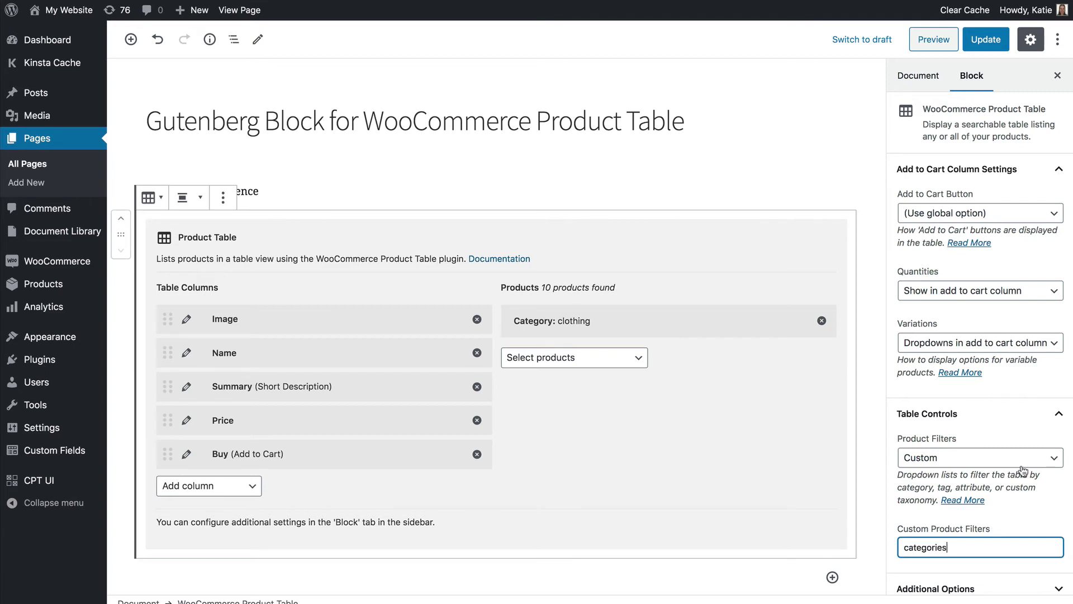
{"action": "scroll", "coordinate": [1023, 471], "scroll_direction": "down", "scroll_amount": 1}
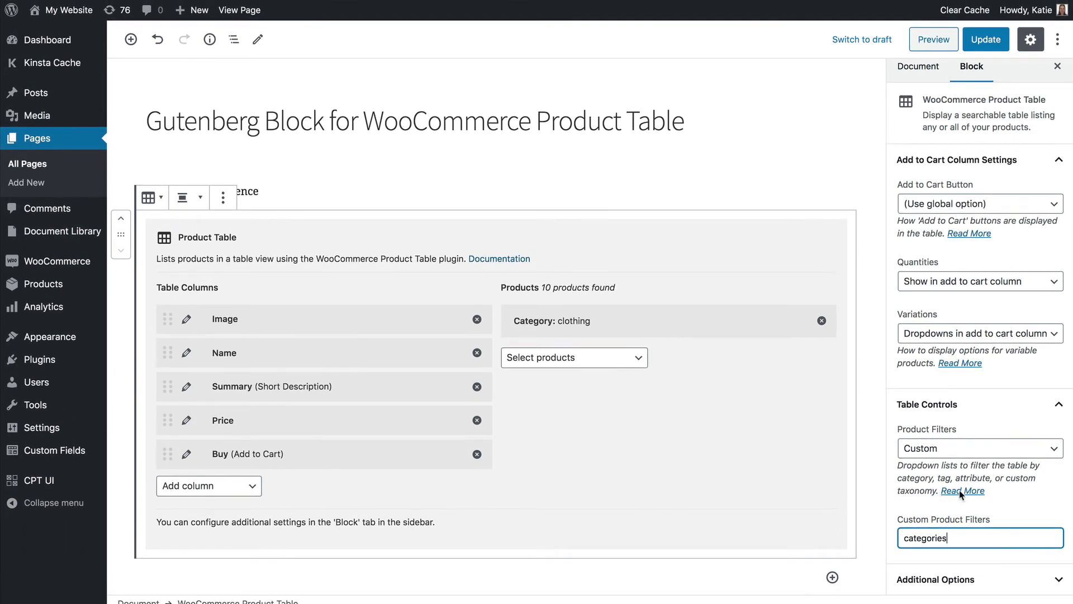
Expand Additional Options and enter lazy_load="true in the Additional Shortcode Attributes box.
{"action": "left_click", "coordinate": [953, 582]}
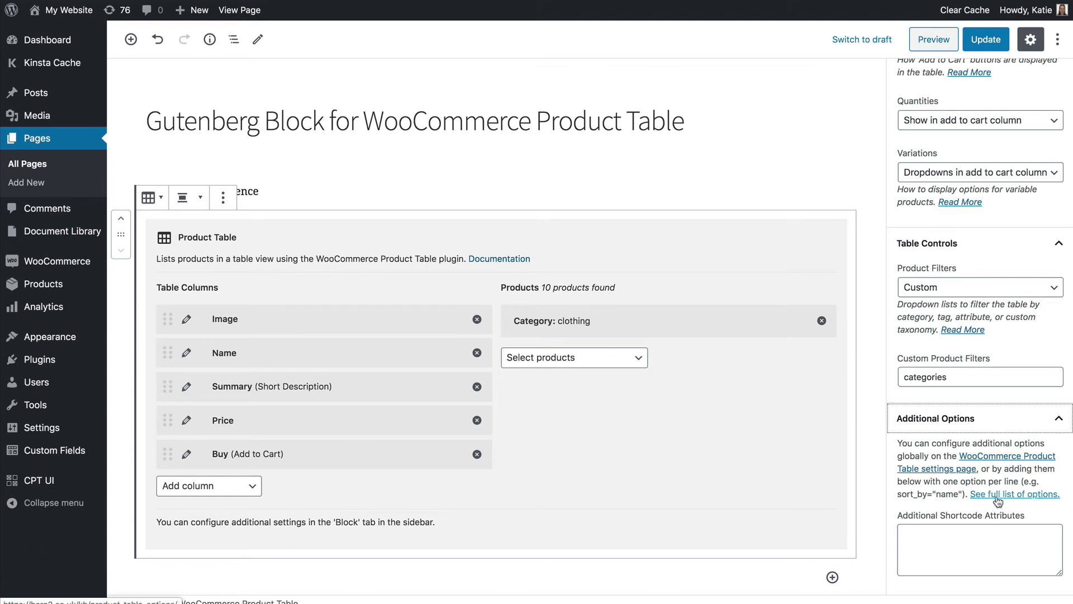
{"action": "left_click", "coordinate": [962, 534]}
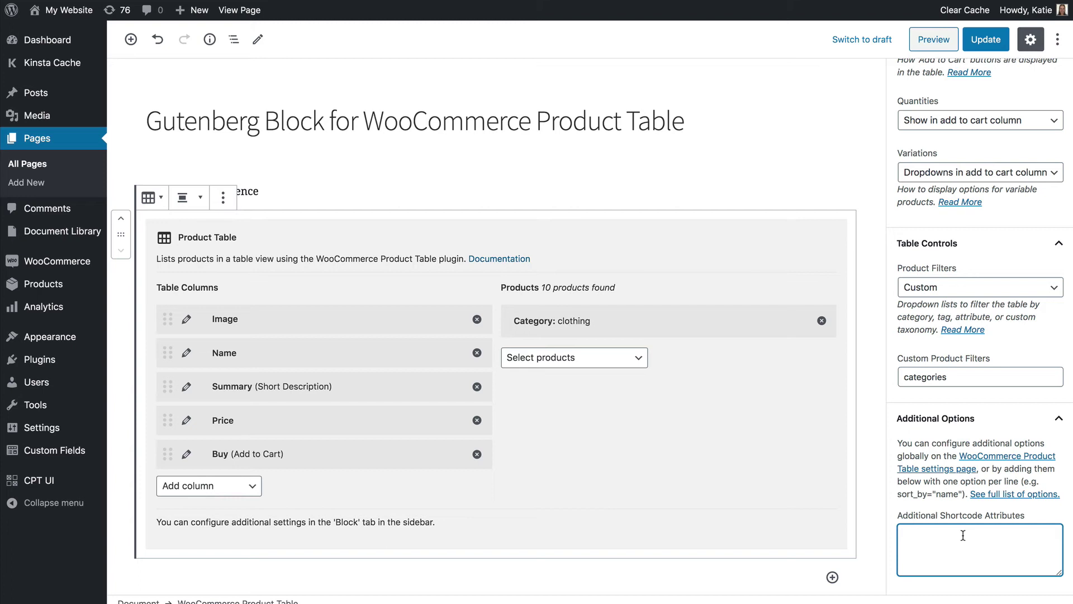
{"action": "type", "text": "lazy_load"}
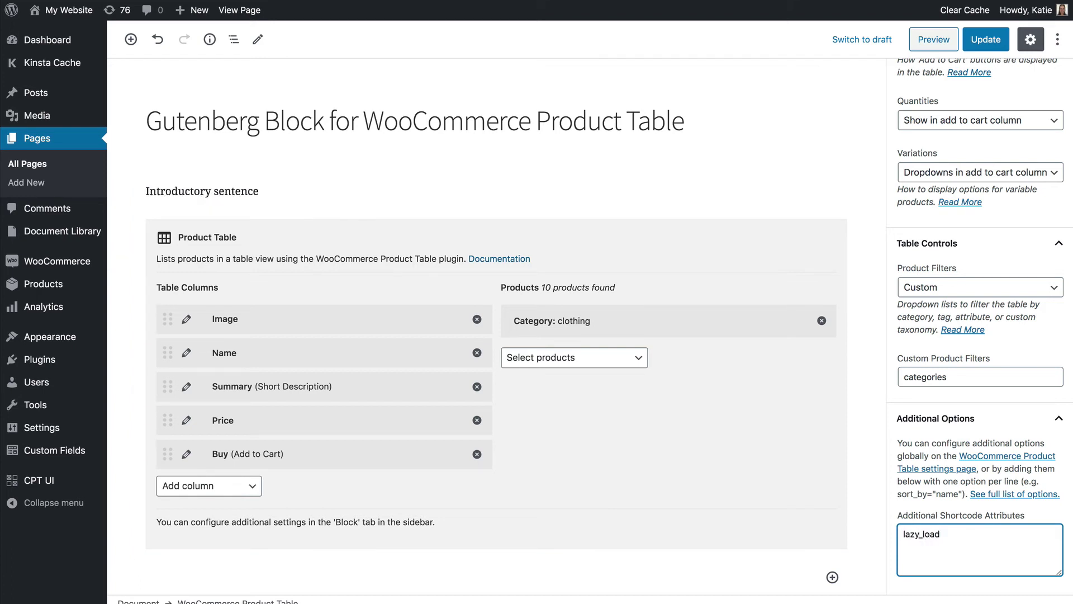
{"action": "type", "text": "=\"true"}
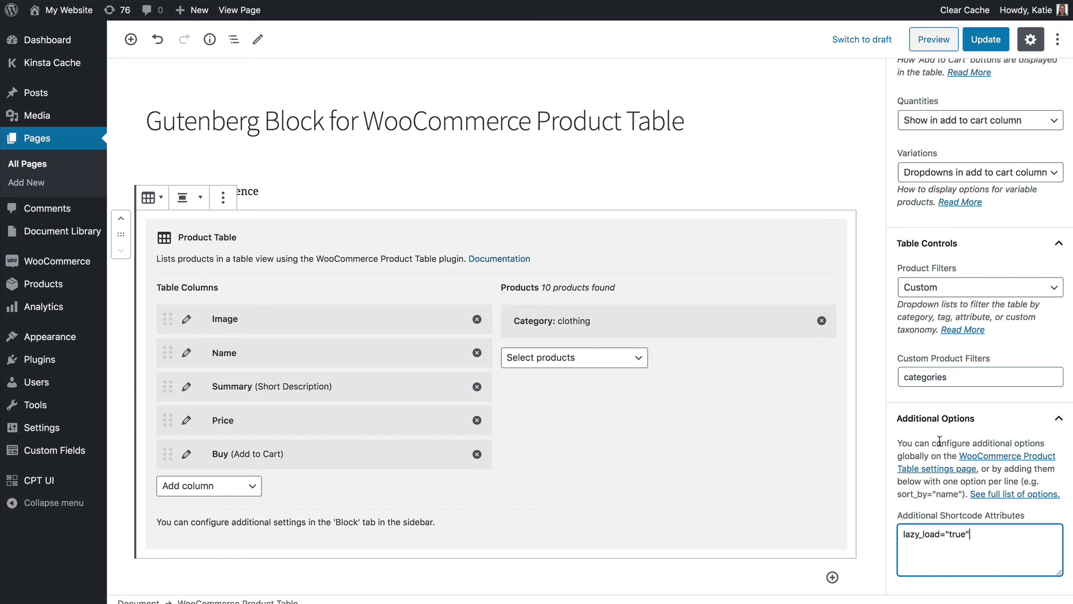
Update the page so the Product Table settings, including lazy_load="true", are saved.
{"action": "scroll", "coordinate": [939, 441], "scroll_direction": "up", "scroll_amount": 5}
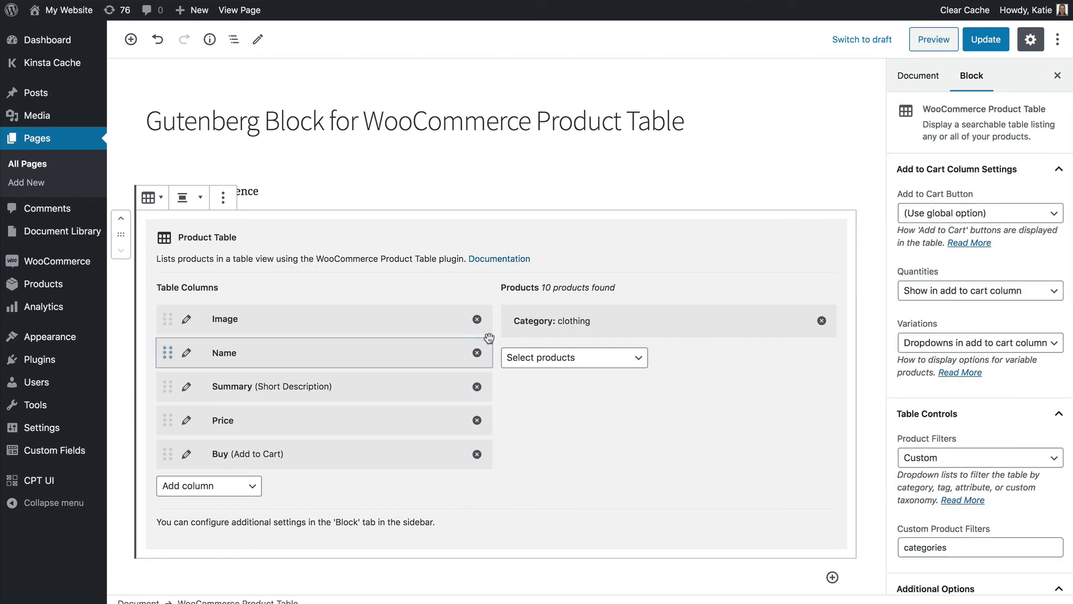
{"action": "scroll", "coordinate": [551, 447], "scroll_direction": "down", "scroll_amount": 1}
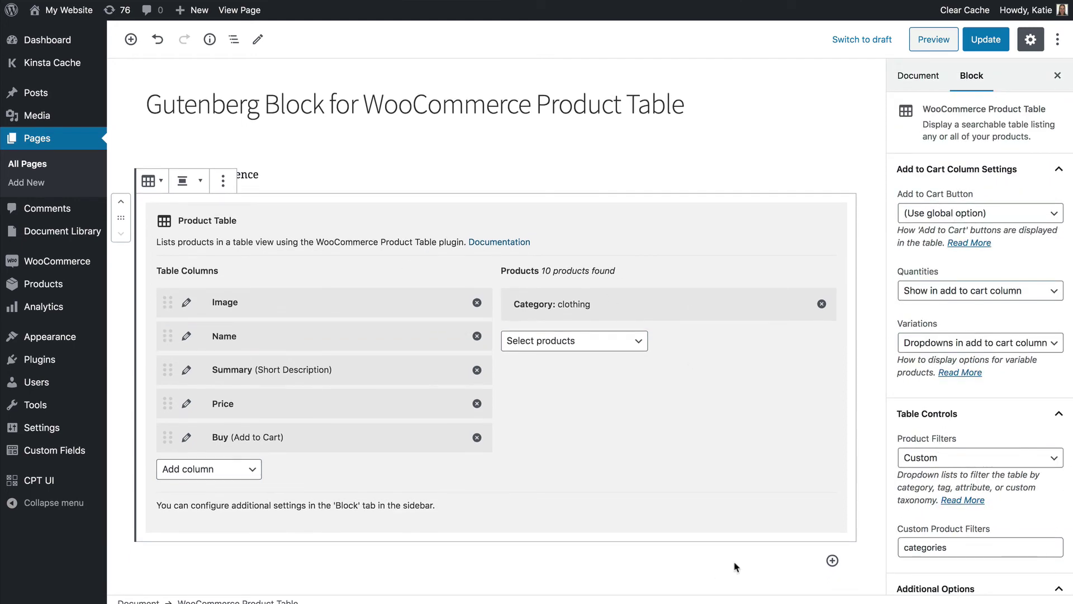
{"action": "left_click", "coordinate": [833, 562]}
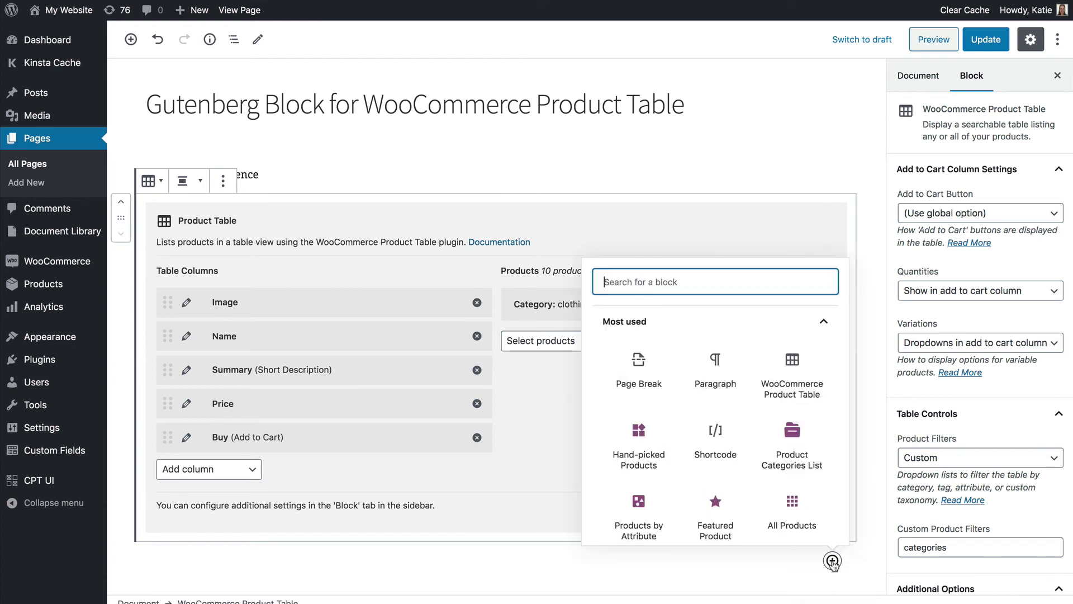
{"action": "left_click", "coordinate": [749, 166]}
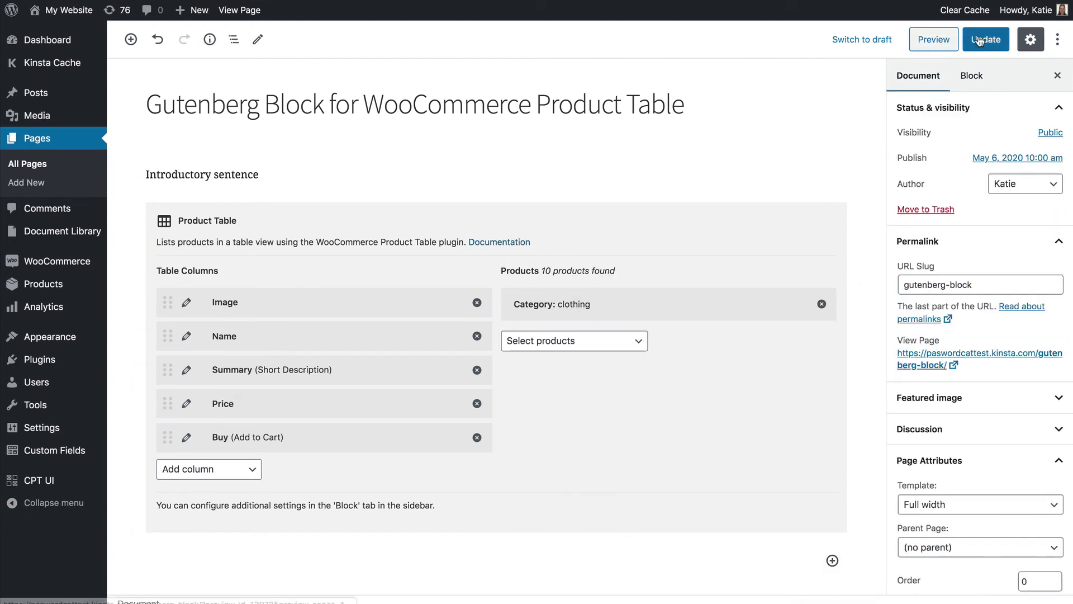
{"action": "left_click", "coordinate": [1000, 39]}
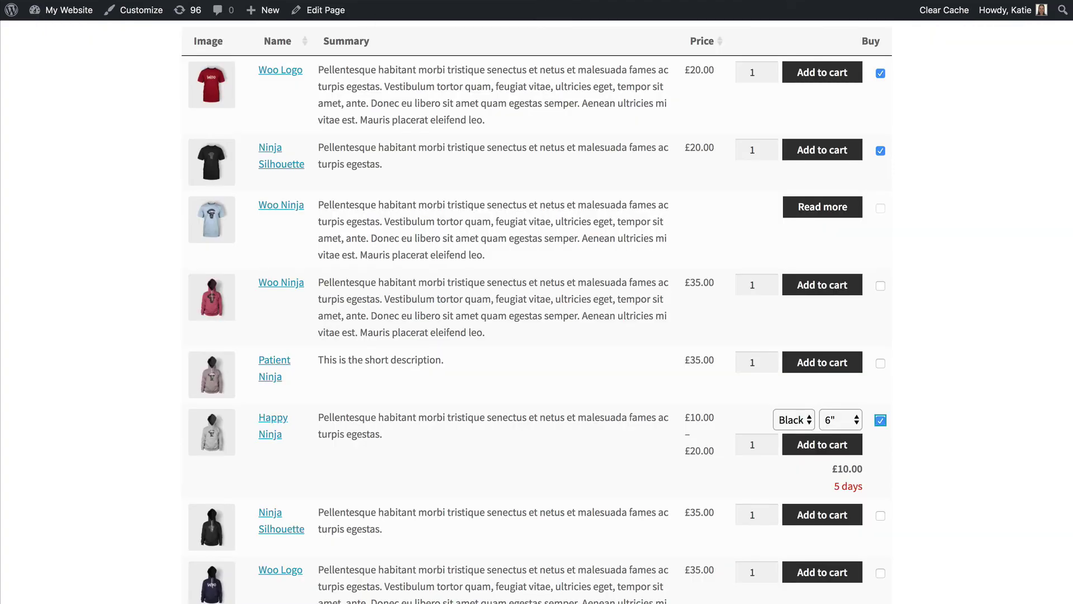
Reload the live page and review the intro sentence and product table with the Categories filter.
{"action": "key", "text": "super+r"}
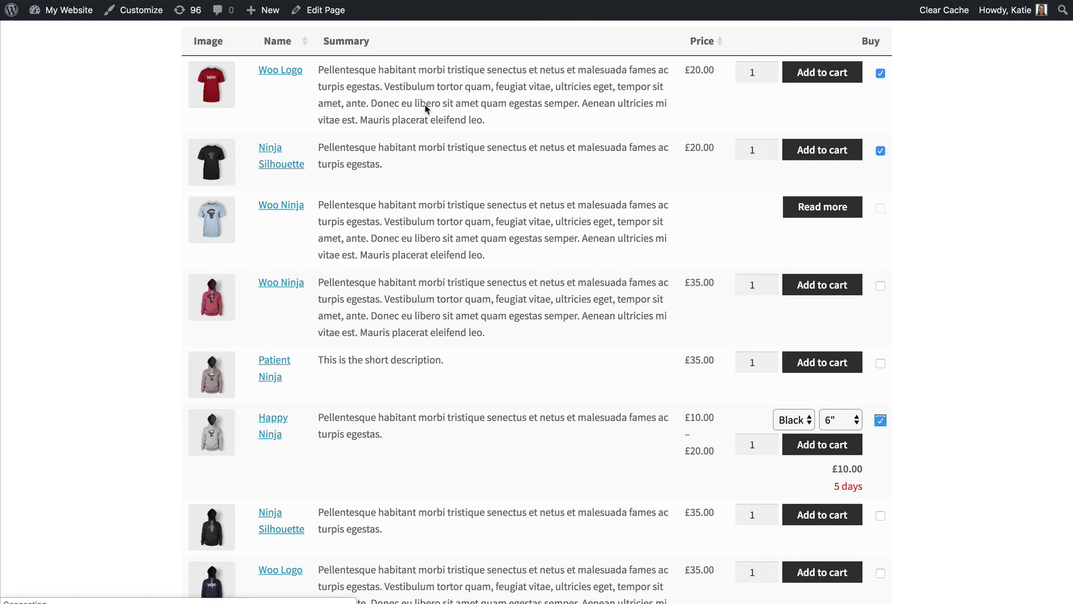
{"action": "scroll", "coordinate": [428, 110], "scroll_direction": "down", "scroll_amount": 5}
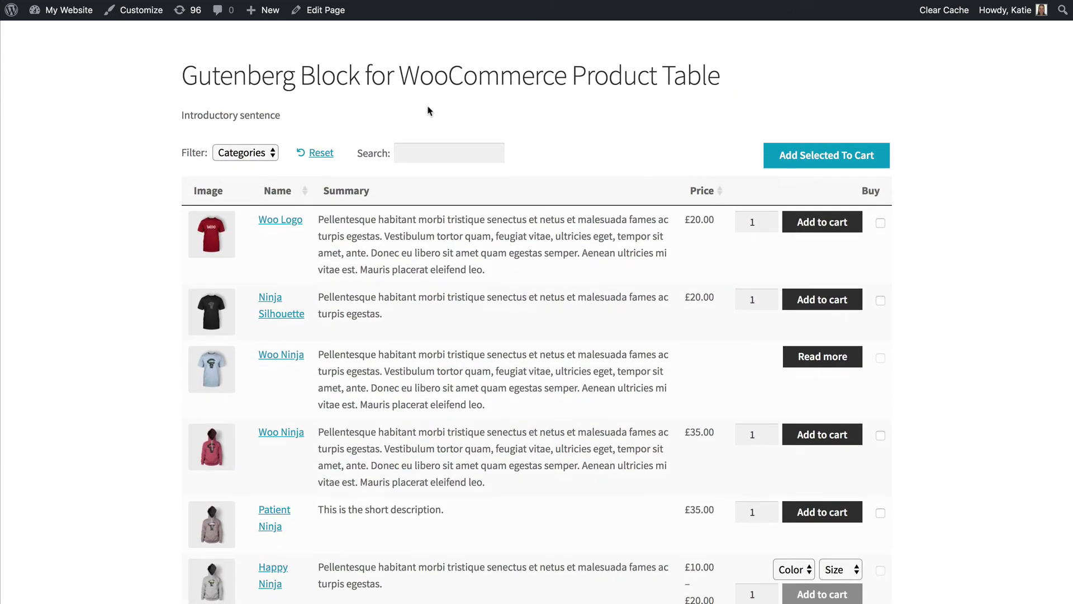
{"action": "left_click_drag", "start_coordinate": [197, 114], "coordinate": [284, 121]}
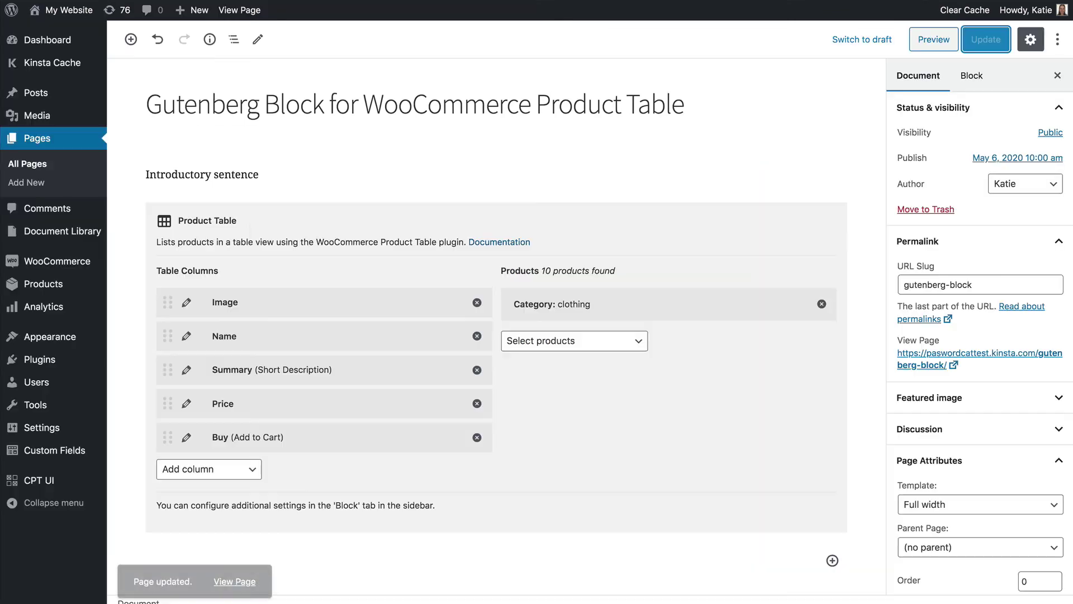
{"action": "left_click_drag", "start_coordinate": [166, 174], "coordinate": [231, 175]}
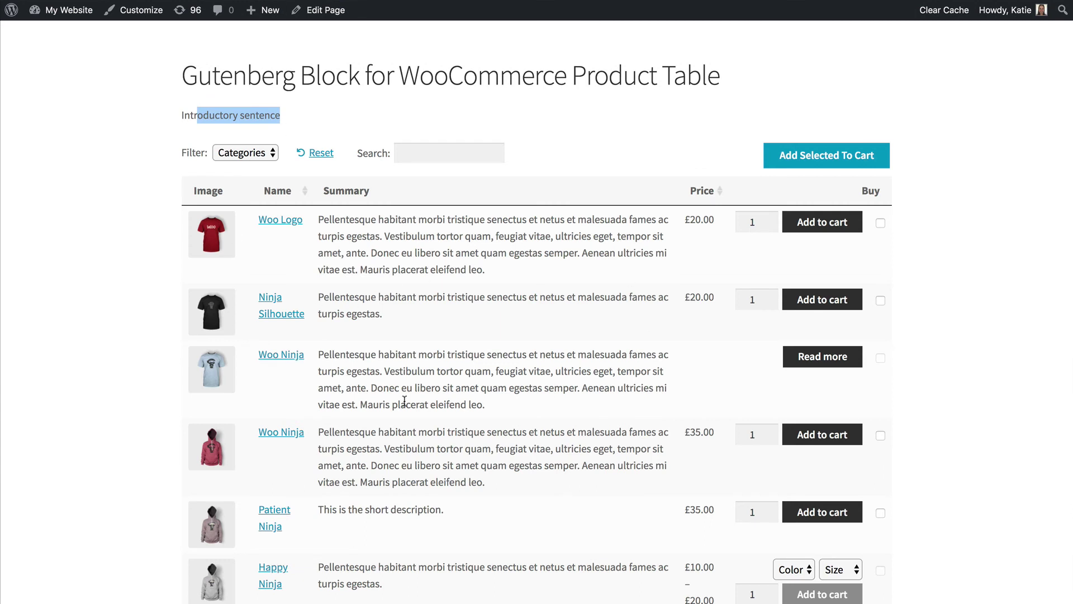
{"action": "scroll", "coordinate": [405, 400], "scroll_direction": "down", "scroll_amount": 3}
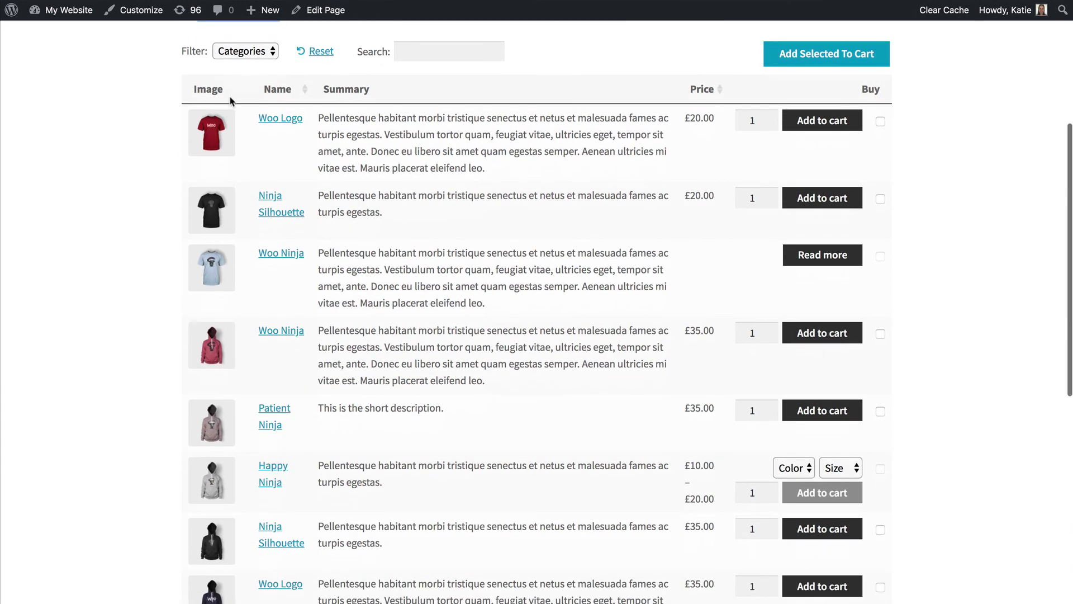
Check the Categories filter options without changing them.
{"action": "double_click", "coordinate": [364, 90]}
{"action": "left_click_drag", "start_coordinate": [863, 89], "coordinate": [870, 88]}
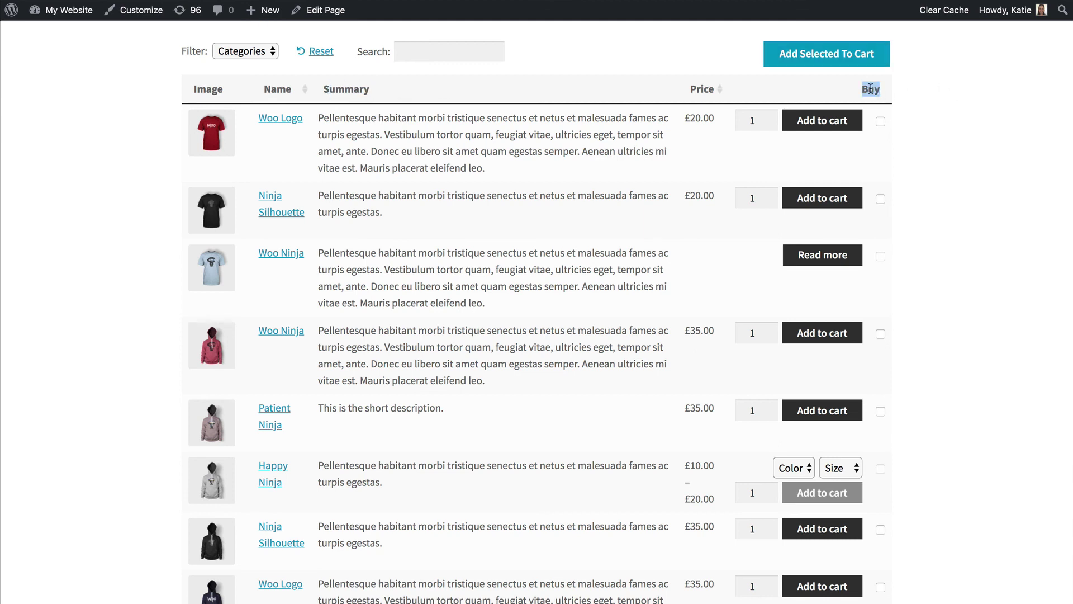
{"action": "left_click", "coordinate": [246, 56]}
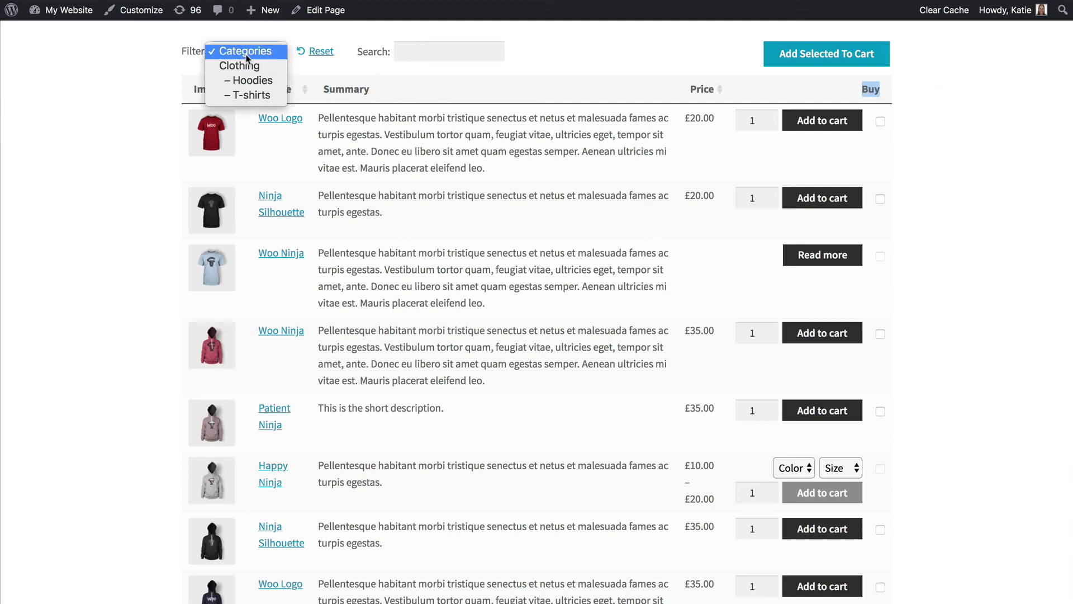
{"action": "left_click", "coordinate": [246, 53]}
Set Happy Ninja to Black and Large so it shows £20.00 and 5 days.
{"action": "left_click", "coordinate": [785, 470]}
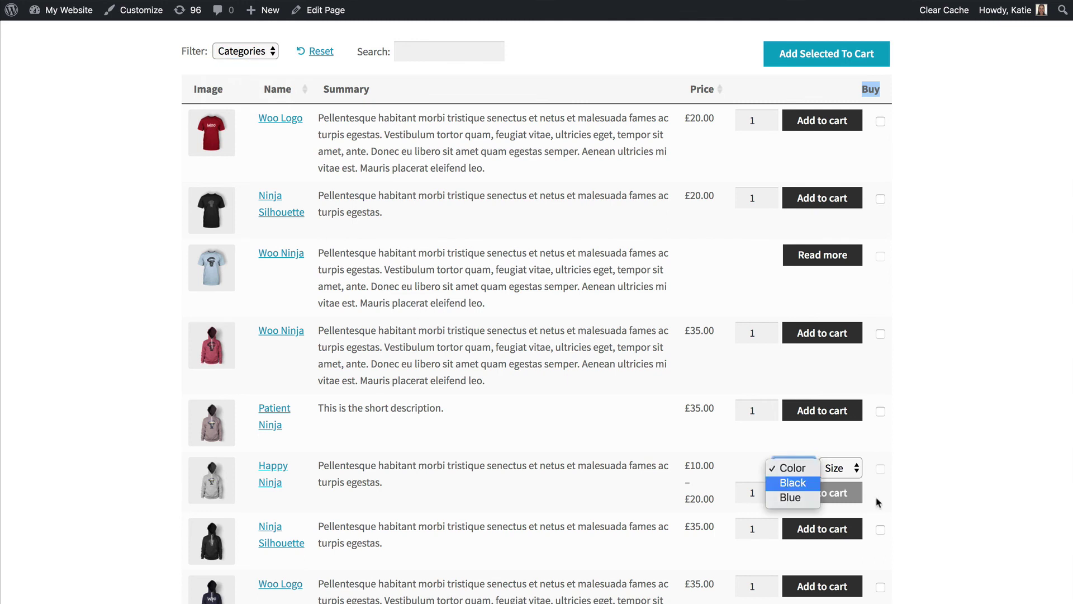
{"action": "key", "text": "Return"}
{"action": "left_click", "coordinate": [841, 468]}
{"action": "left_click", "coordinate": [841, 496]}
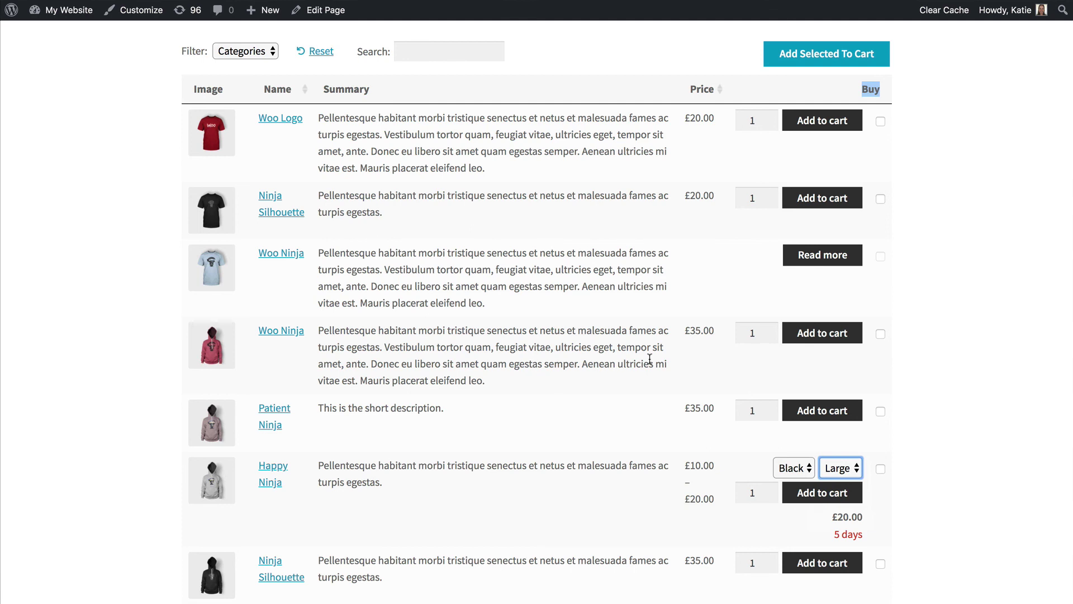
{"action": "left_click", "coordinate": [917, 364]}
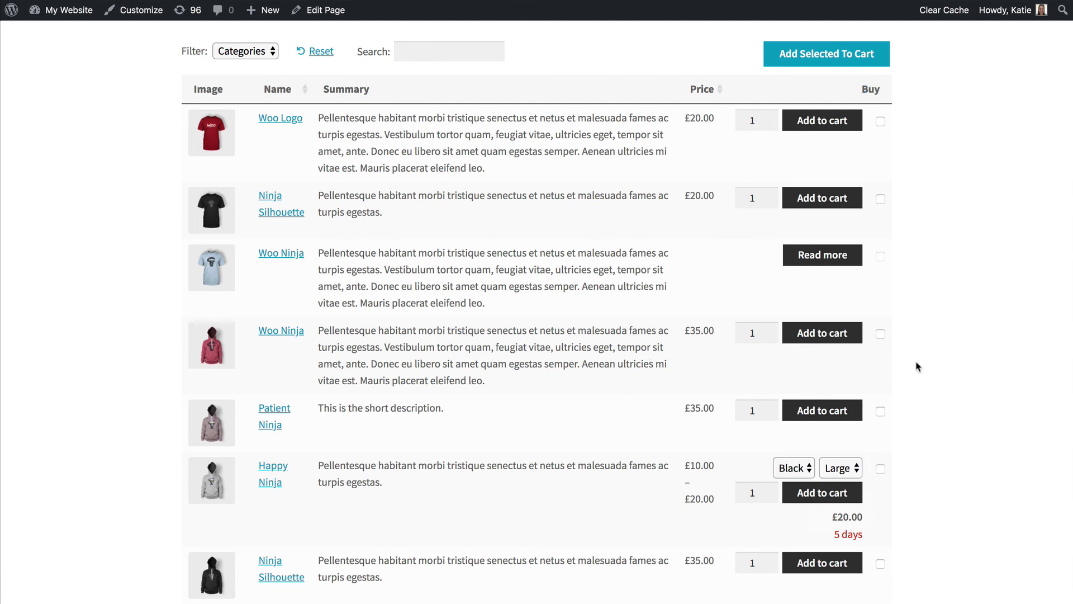